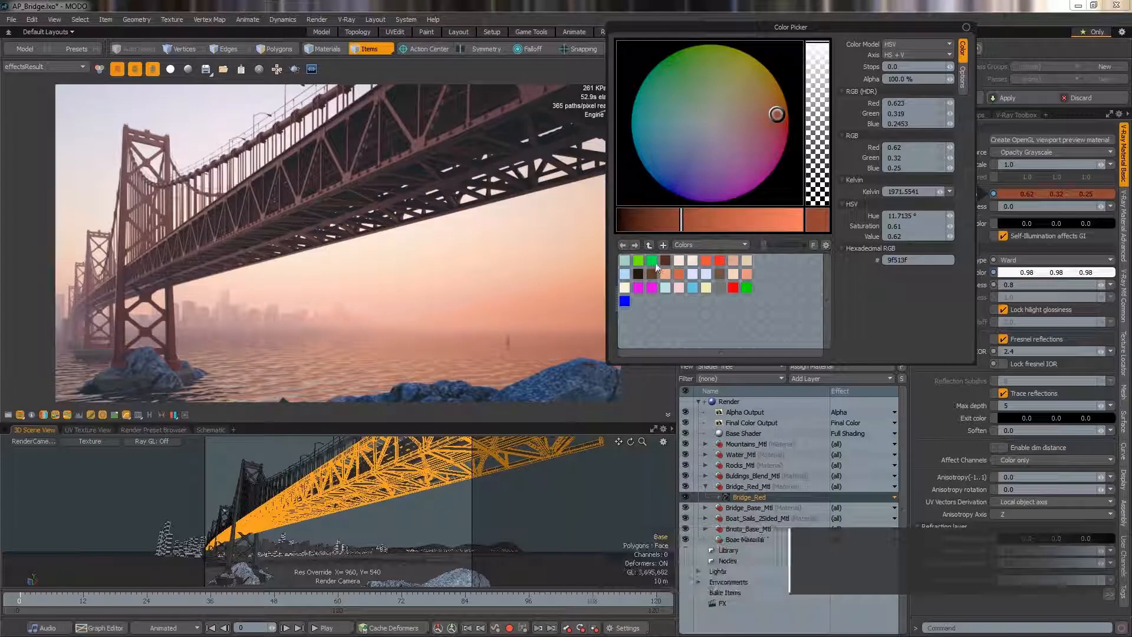
Set the bridge material's diffuse color to the light blue swatch (0.42, 0.82, 0.92).
click(693, 287)
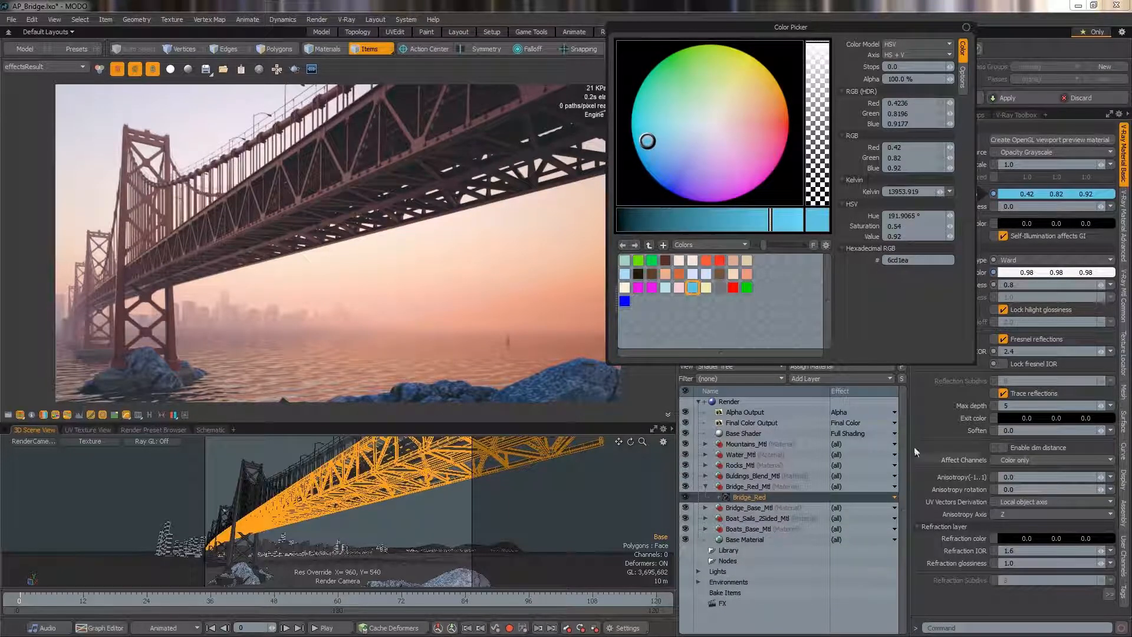
click(916, 449)
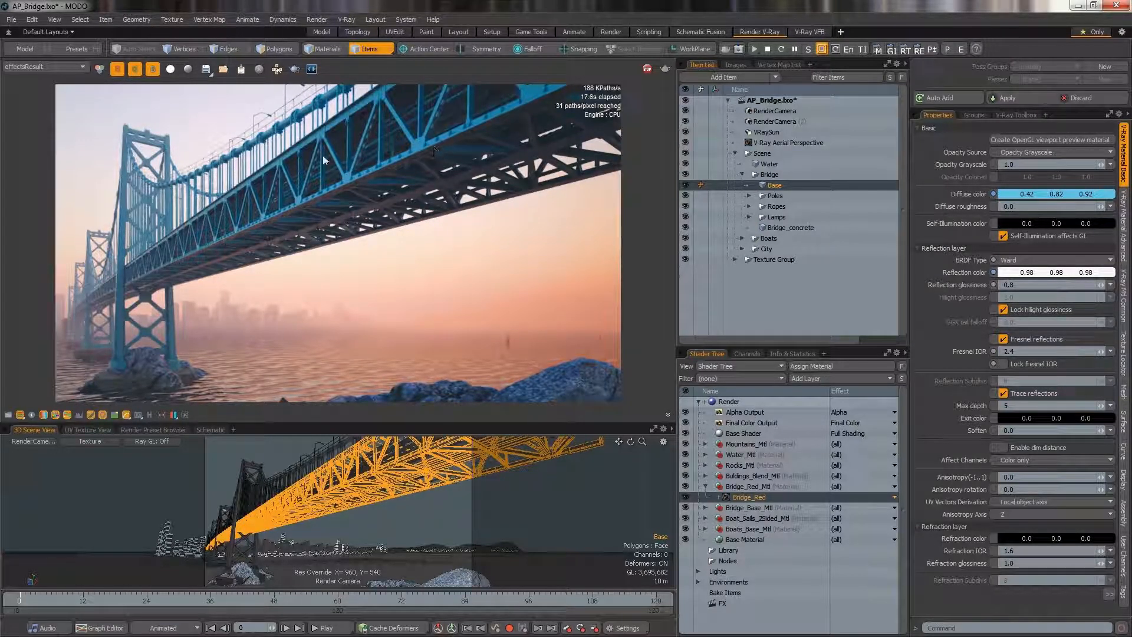
Pick a bridge pole and then a foreground rock directly in the render to select them.
click(121, 345)
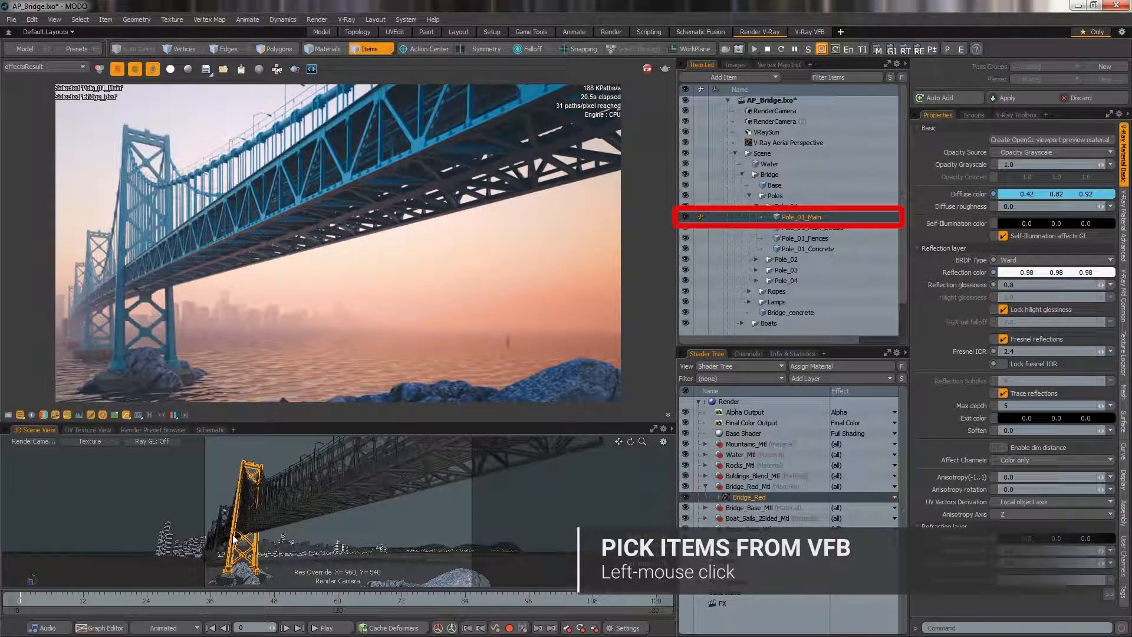
click(150, 366)
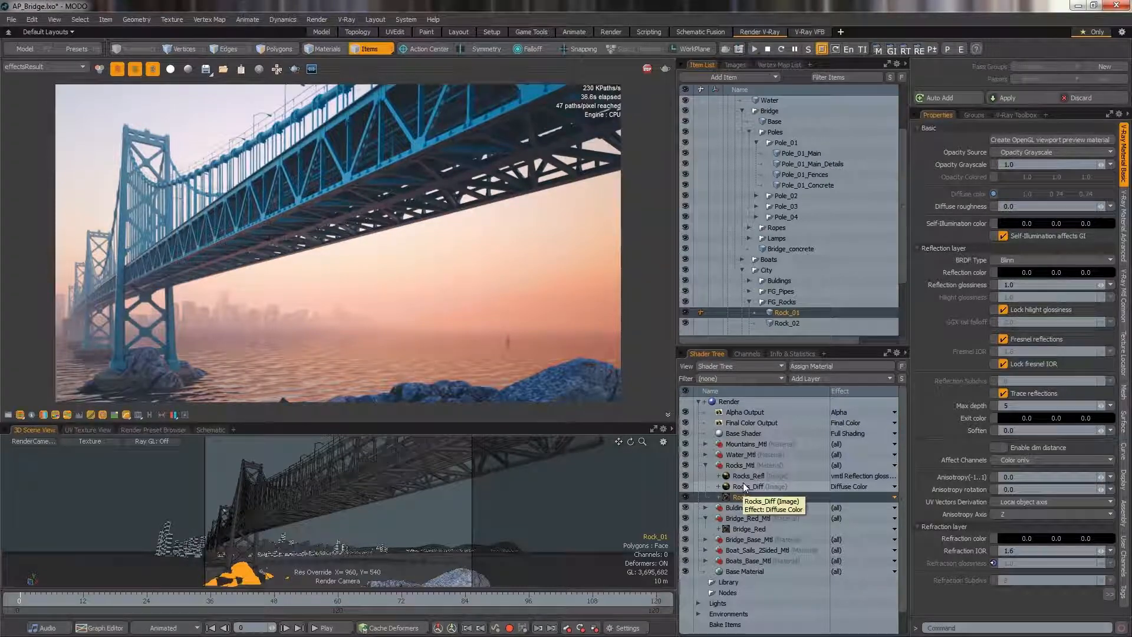
Open the render's context menu and interactively raise and lower the camera shutter speed.
right_click(408, 205)
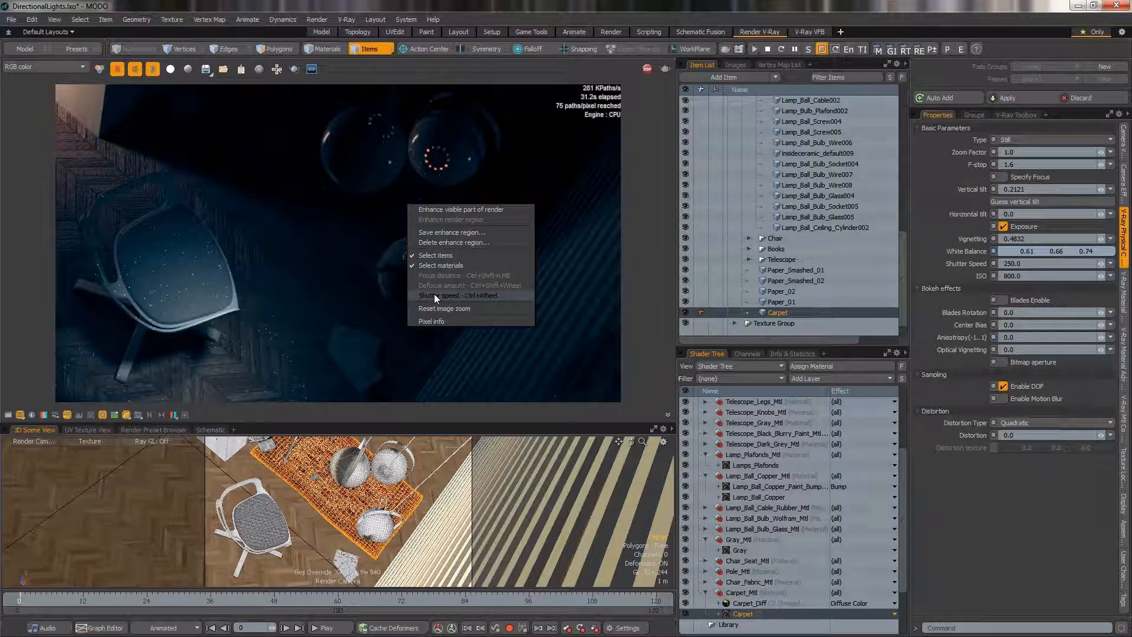
click(187, 160)
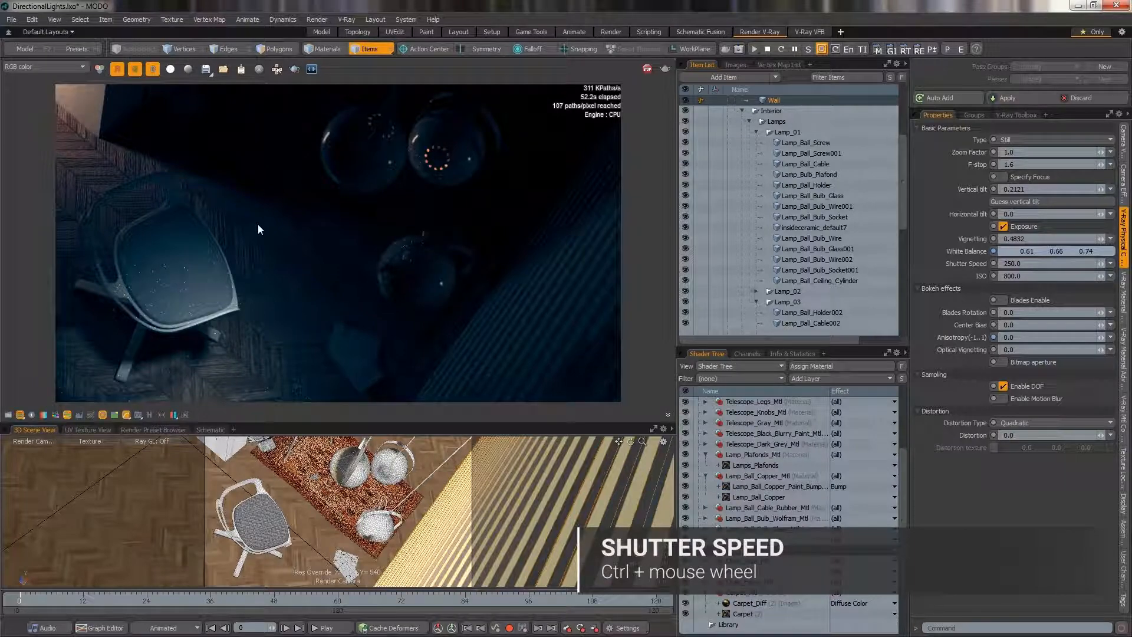
ctrl+scroll(258, 224, up, 12)
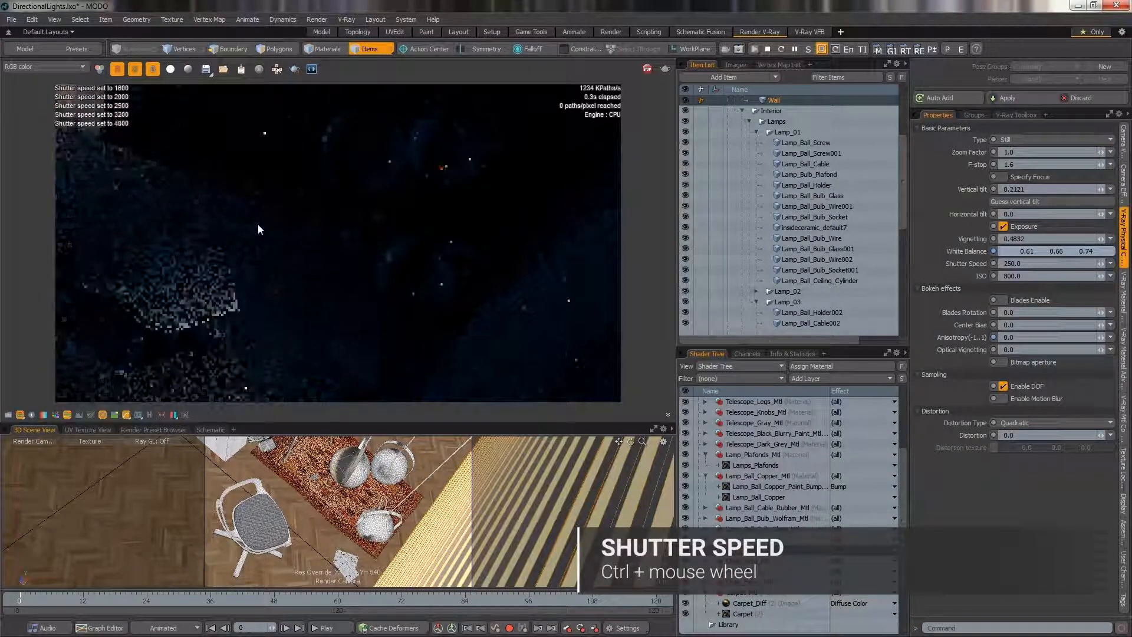
ctrl+scroll(257, 227, down, 10)
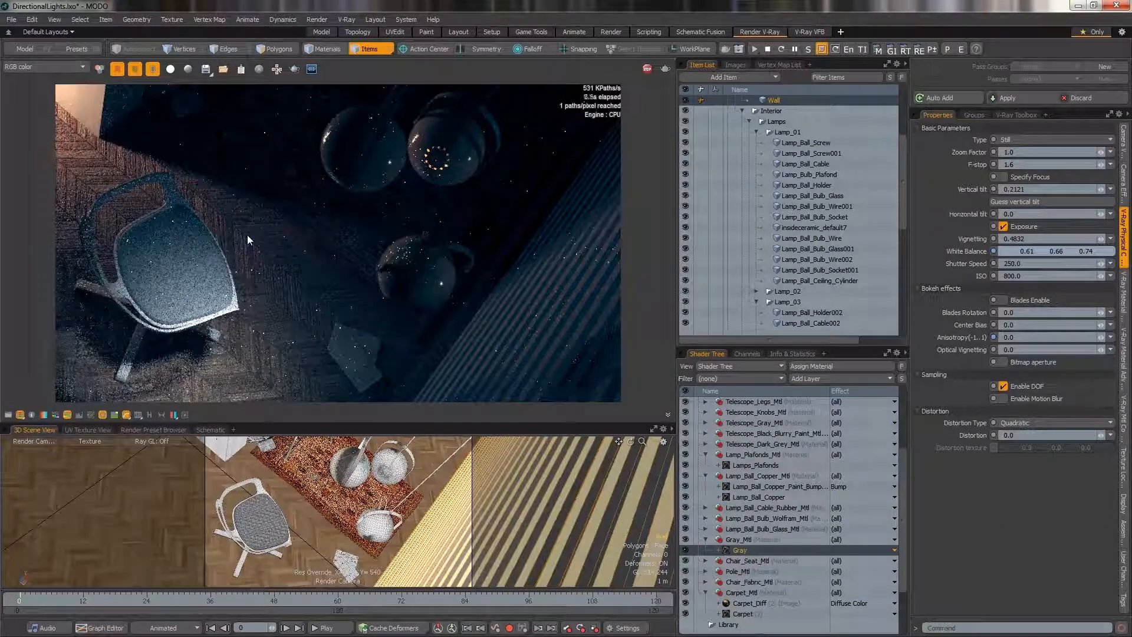
ctrl+shift+click(384, 169)
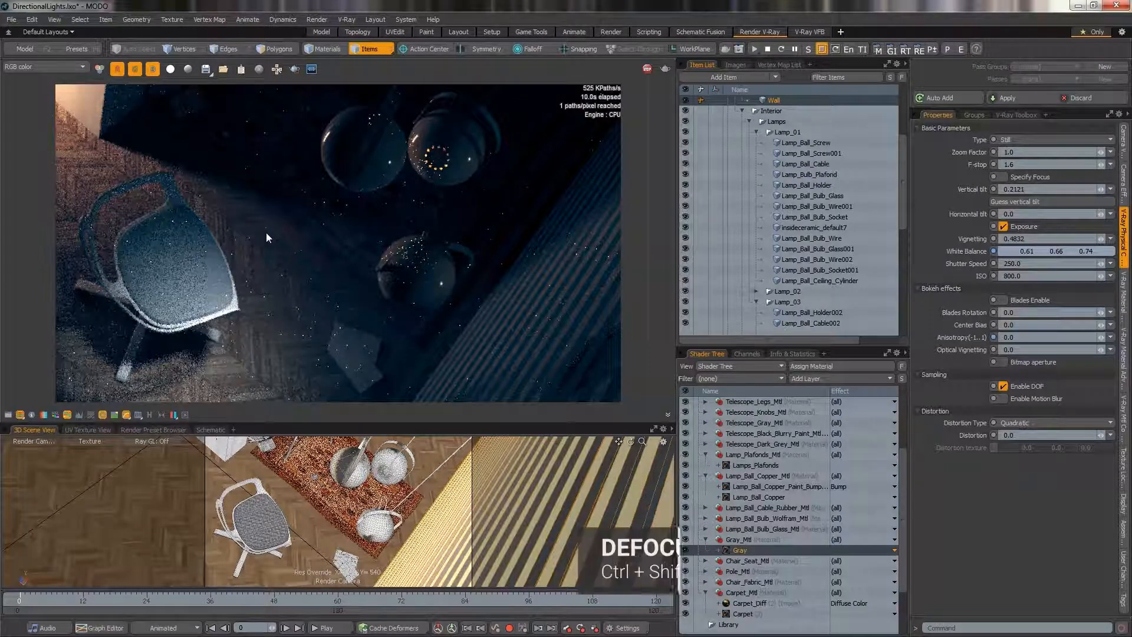
Adjust the defocus amount interactively and set the focus distance by picking a point on the chair.
ctrl+shift+scroll(267, 232, up, 5)
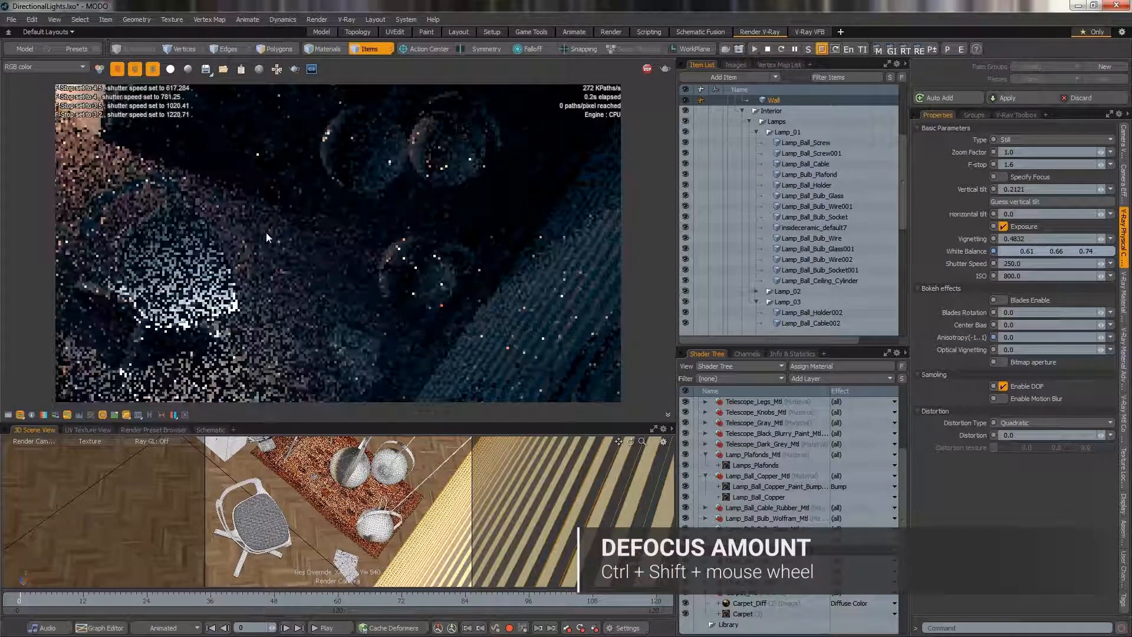
ctrl+shift+scroll(267, 238, up, 1)
ctrl+shift+scroll(266, 238, down, 2)
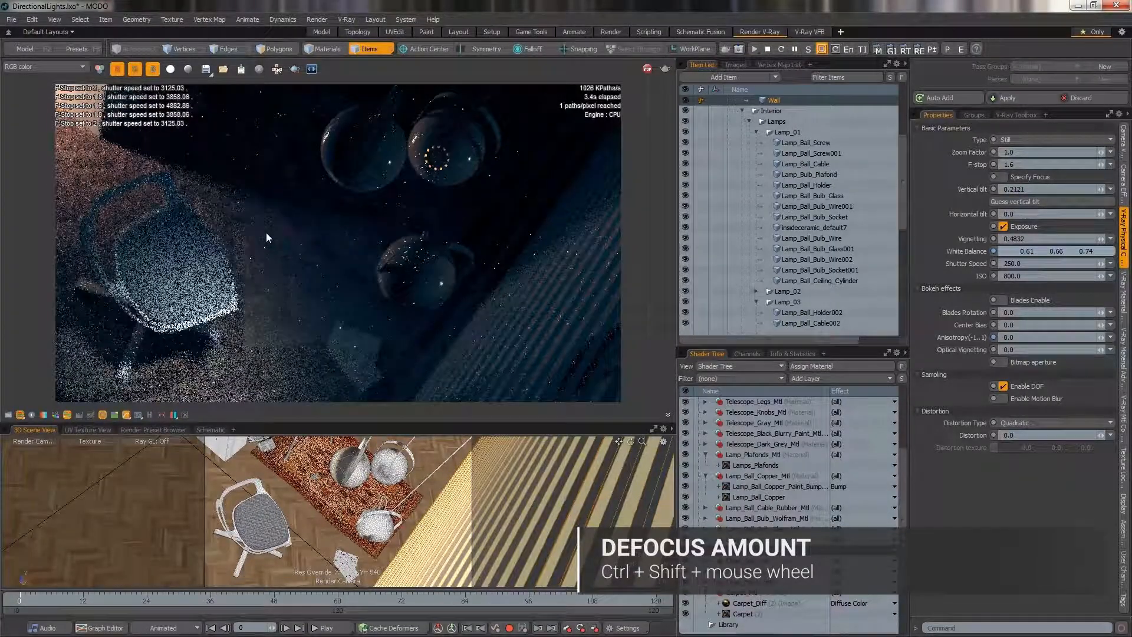
ctrl+shift+click(202, 284)
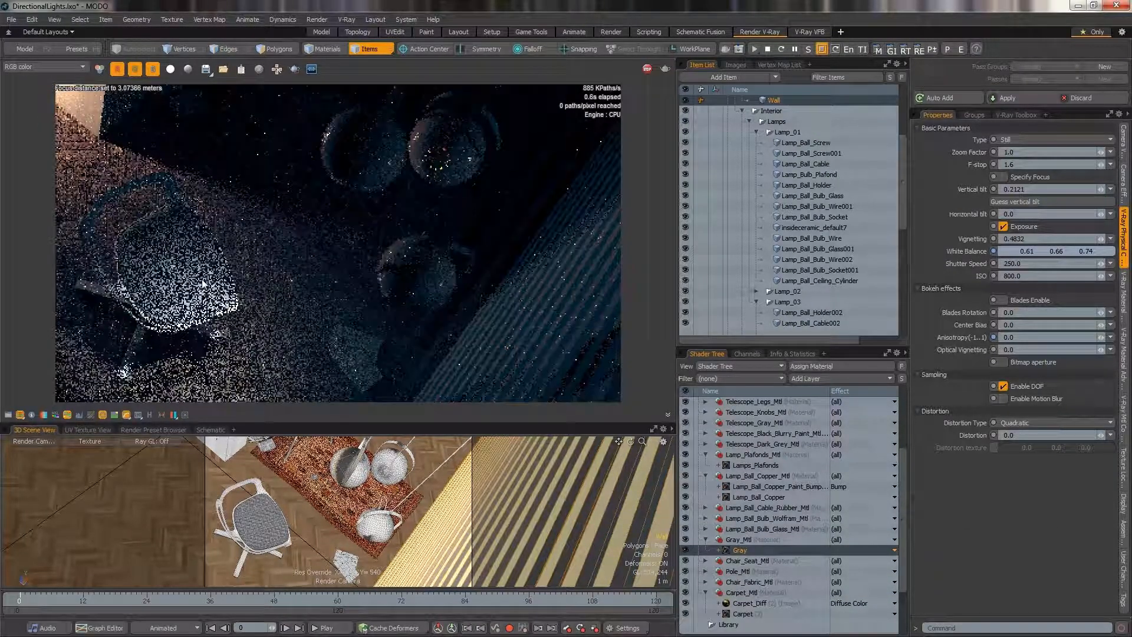
click(364, 367)
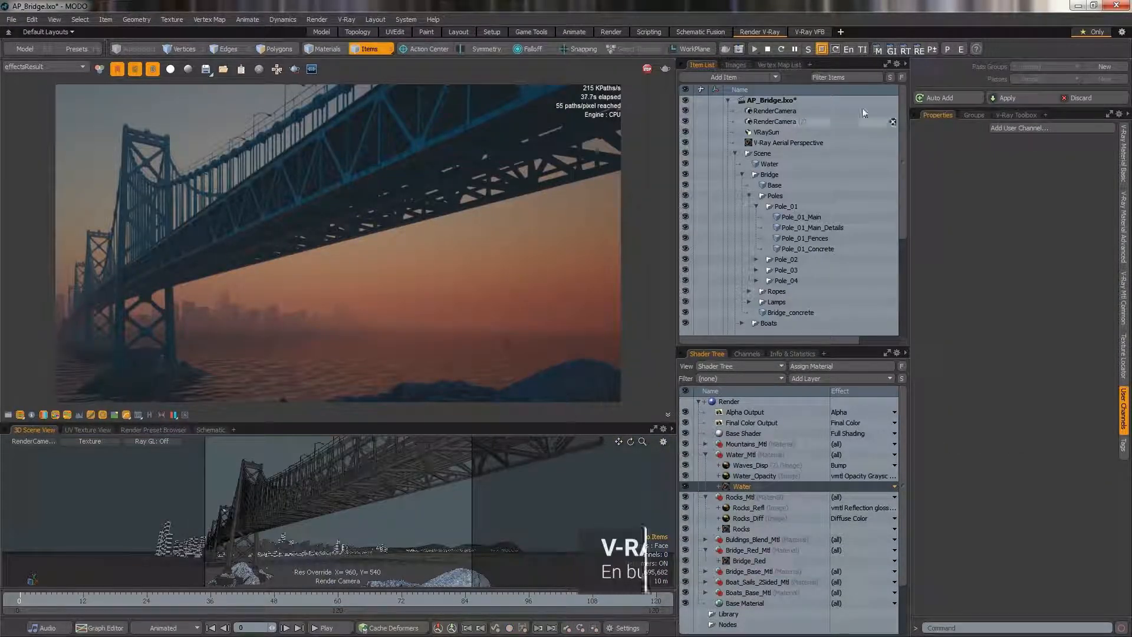
Open V-Ray Enhance Regions and enhance the visible part of the zoomed-in bridge render.
click(848, 49)
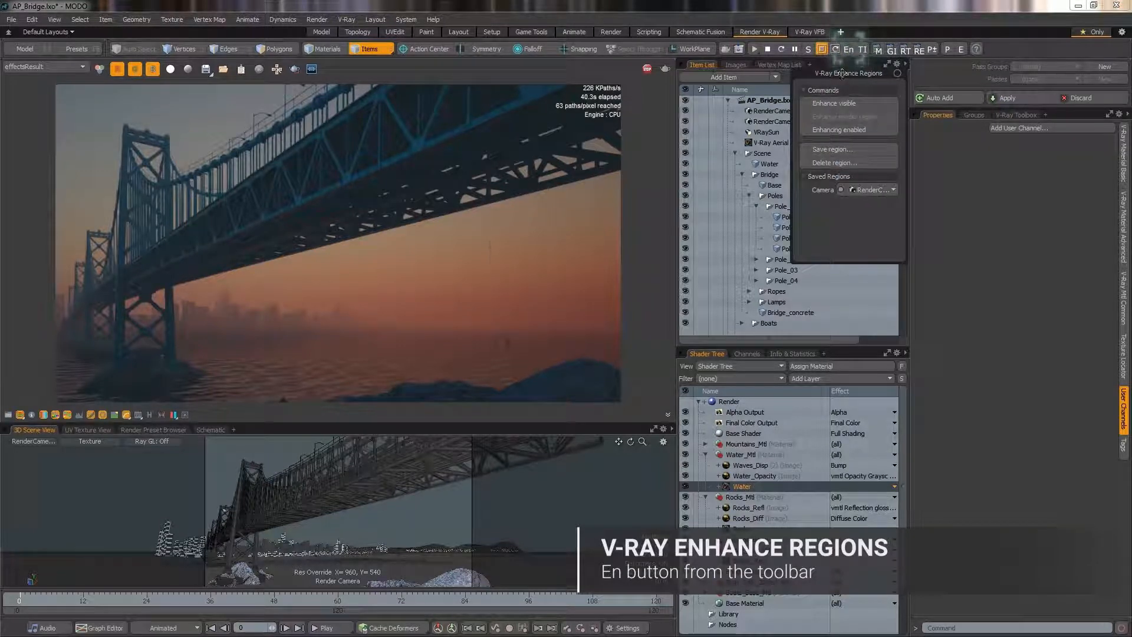
drag(843, 73, 62, 291)
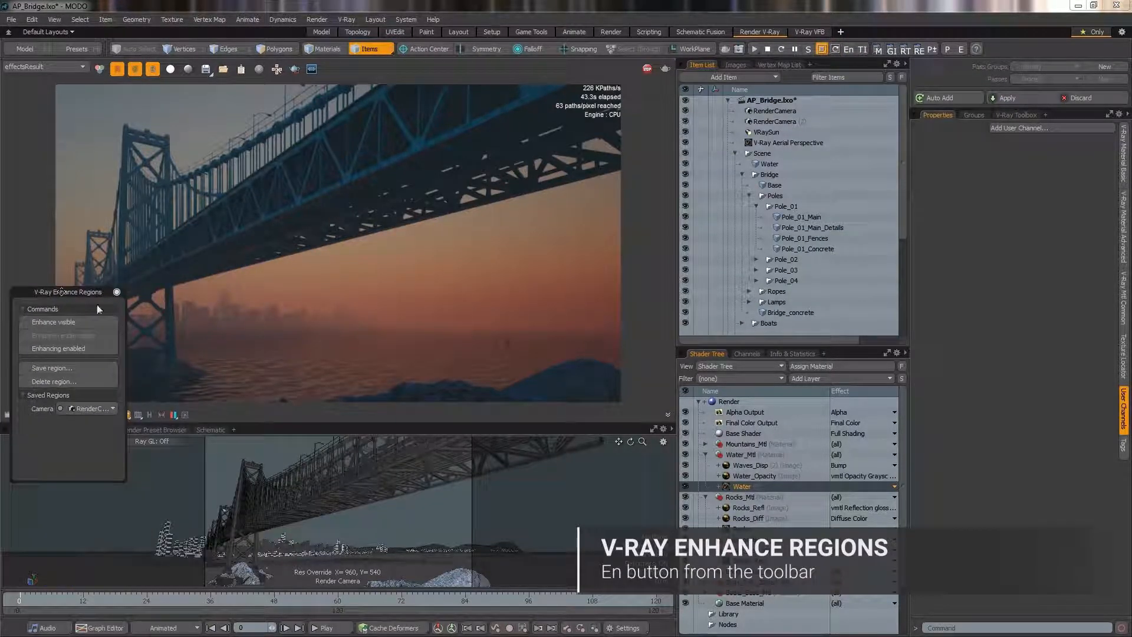
scroll(272, 249, up, 6)
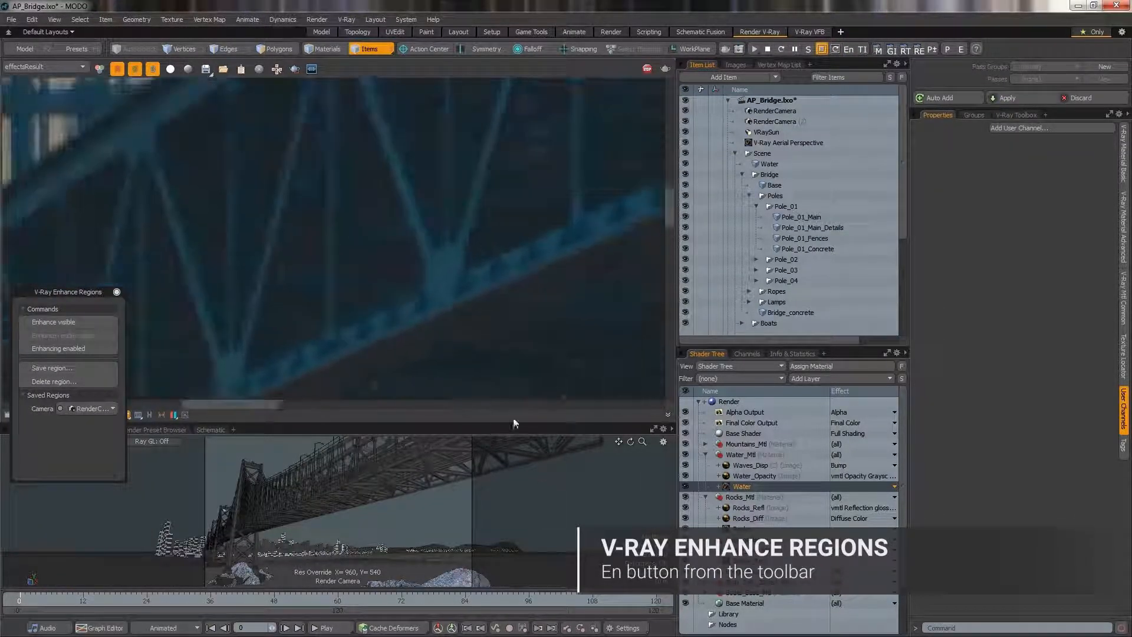
click(50, 323)
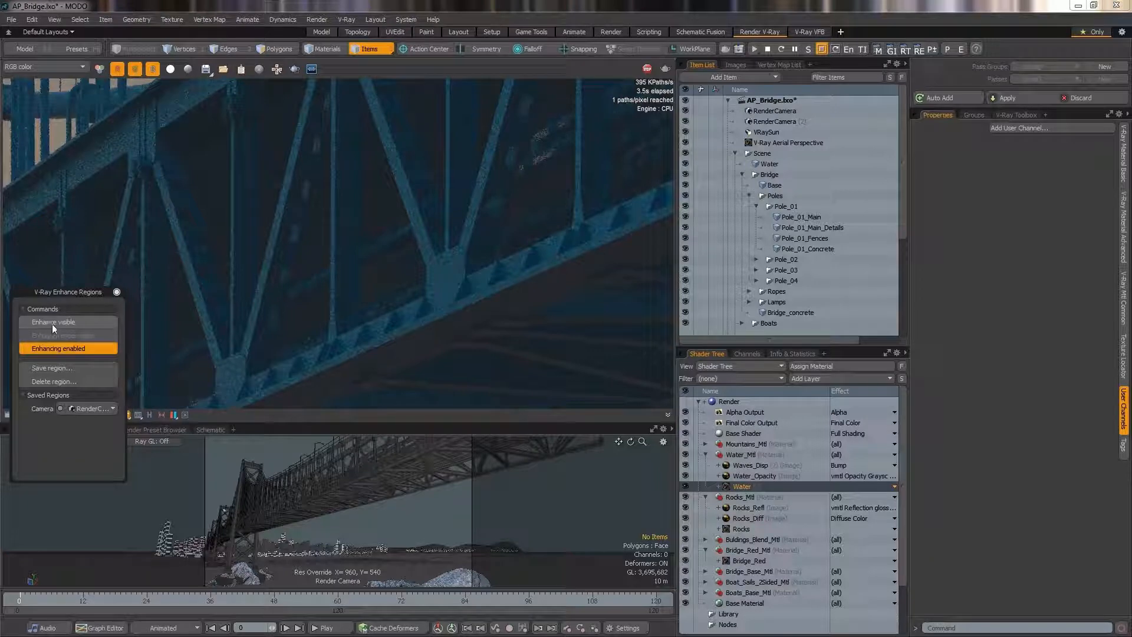
Save the current enhance region as BrigeCloseup1.
click(62, 369)
text(BrisgeCloseup1)
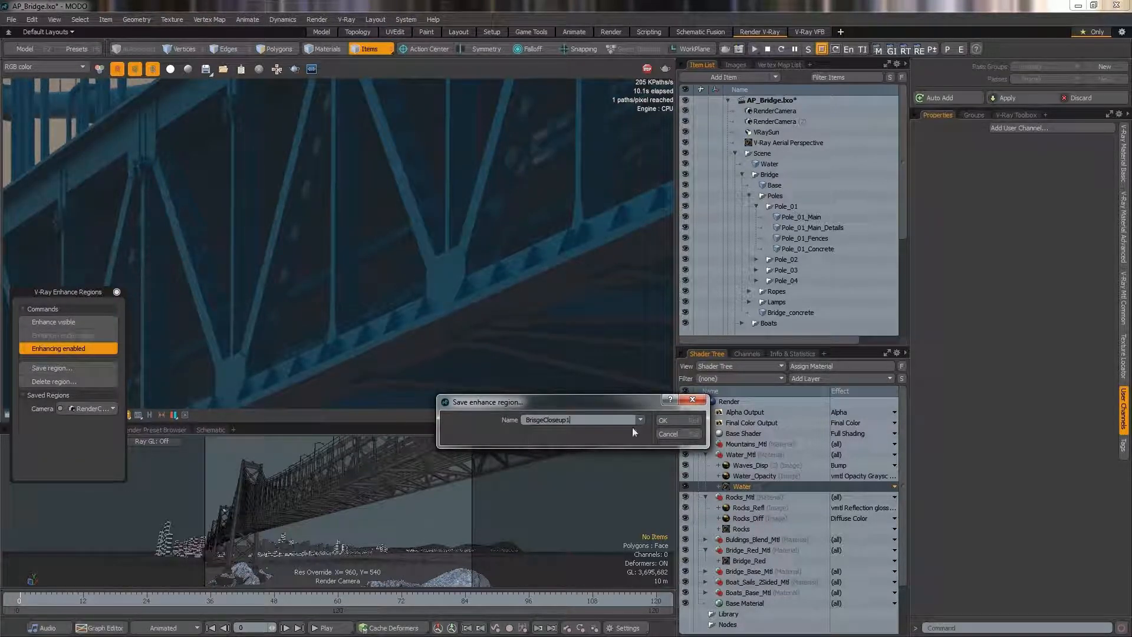
click(664, 420)
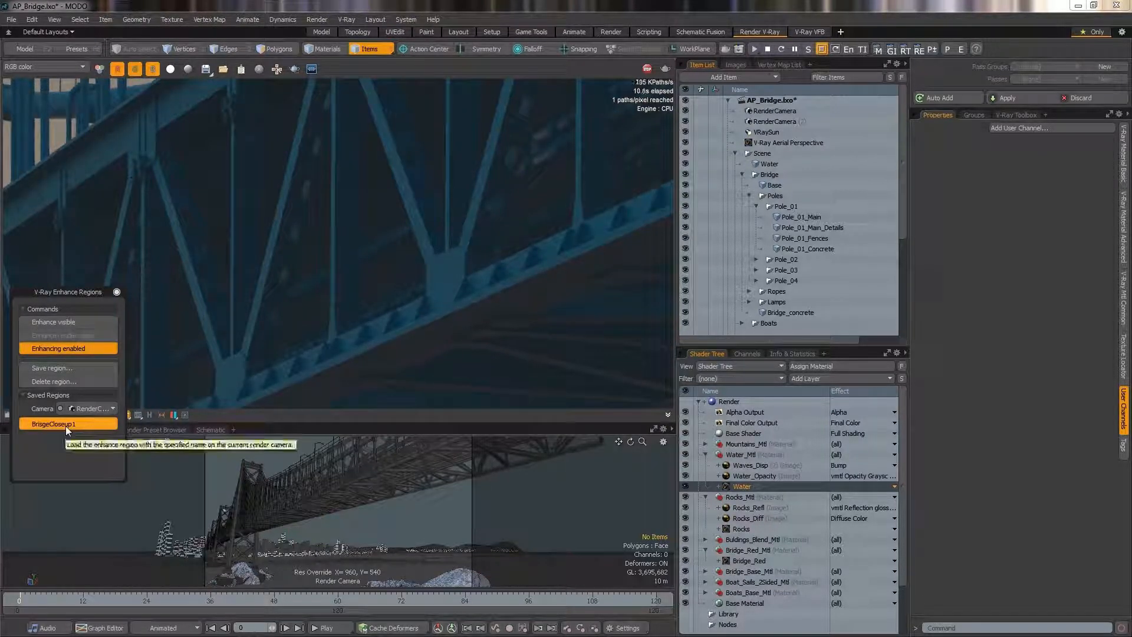
Select the bridge base in the render and turn off region enhancing.
click(292, 262)
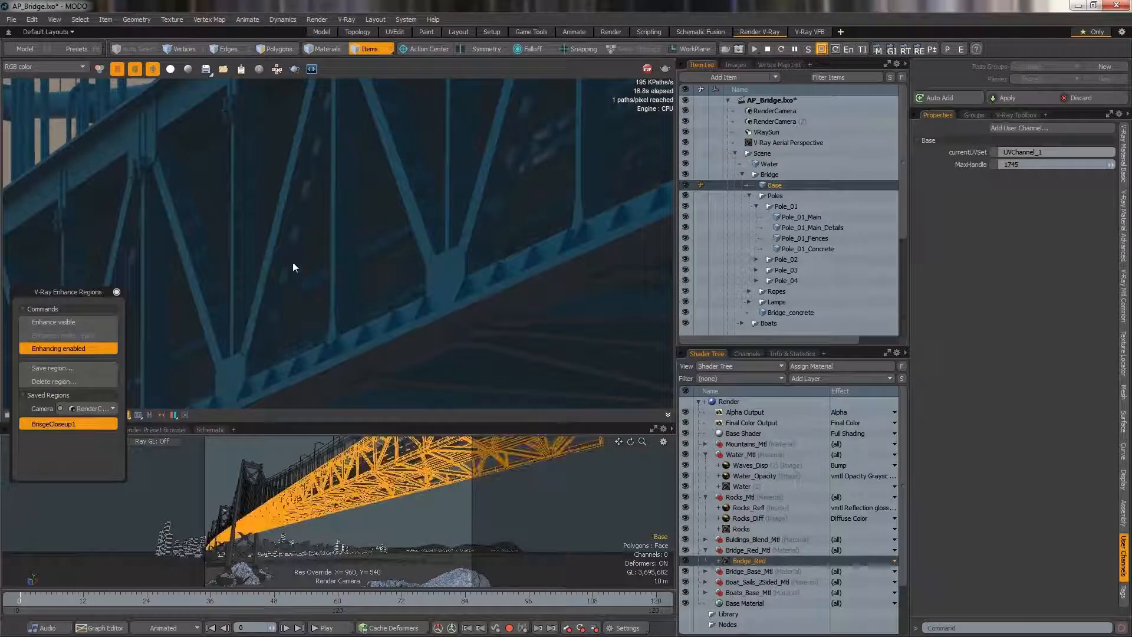
click(46, 349)
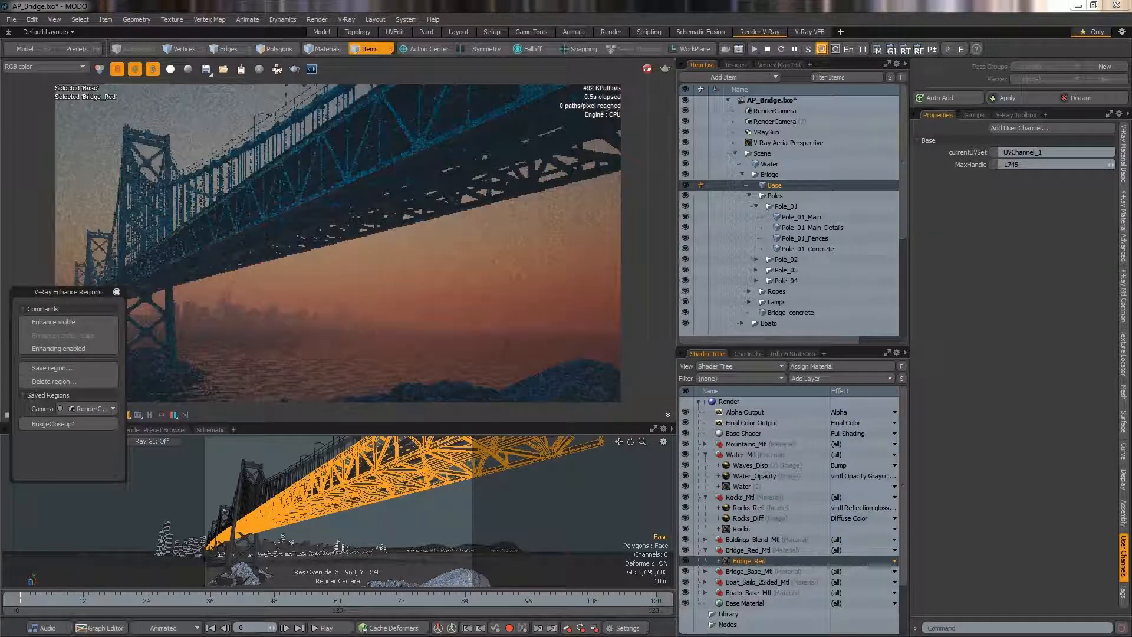
Zoom the render onto the bridge tower and enable enhancing for that view.
click(294, 69)
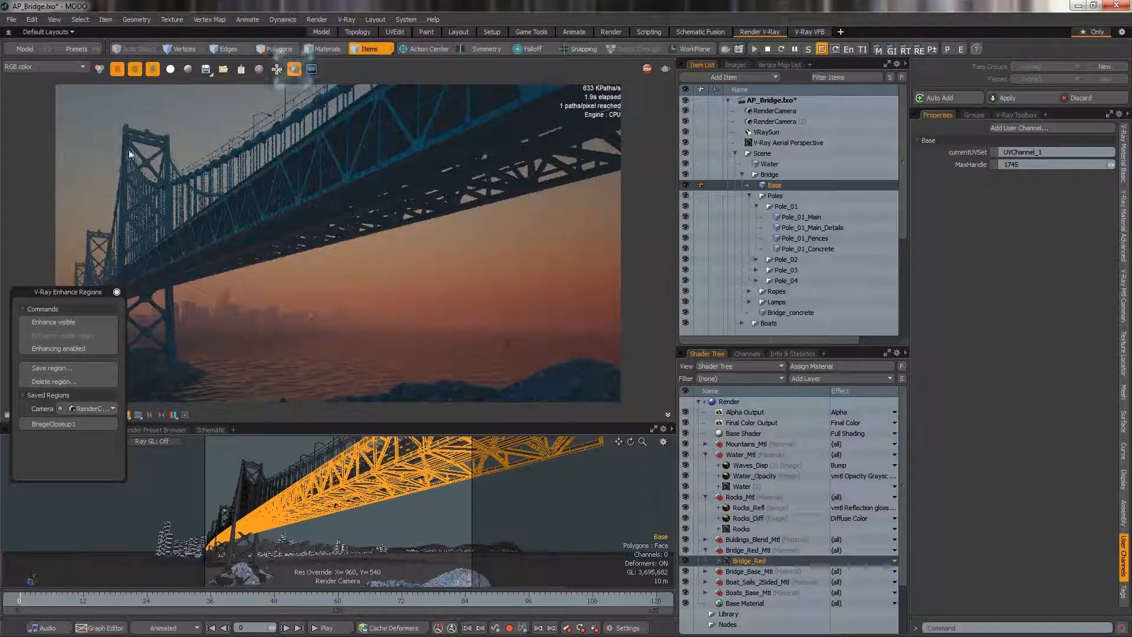
drag(128, 146, 181, 202)
click(62, 348)
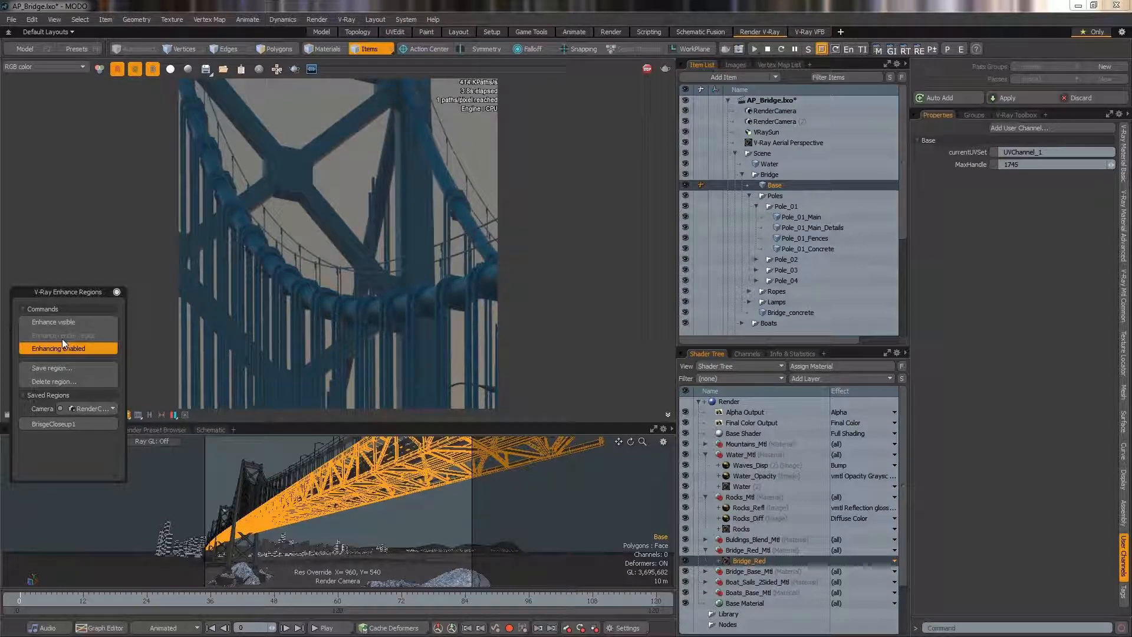
Save the current enhance region as BridgeTower.
click(66, 368)
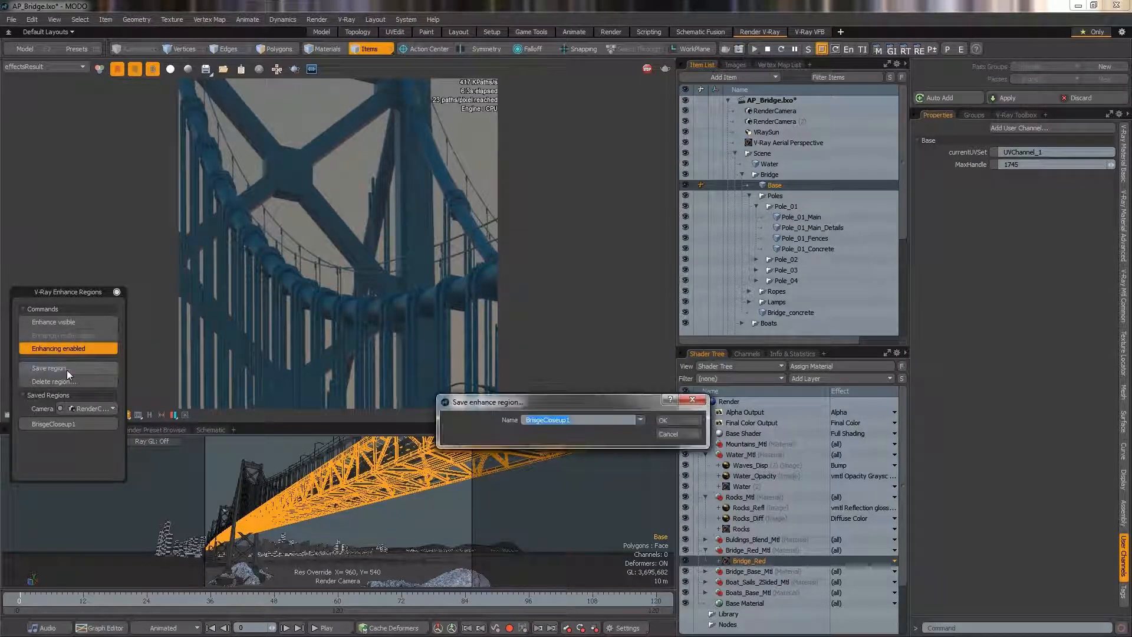
text(BridgeTower)
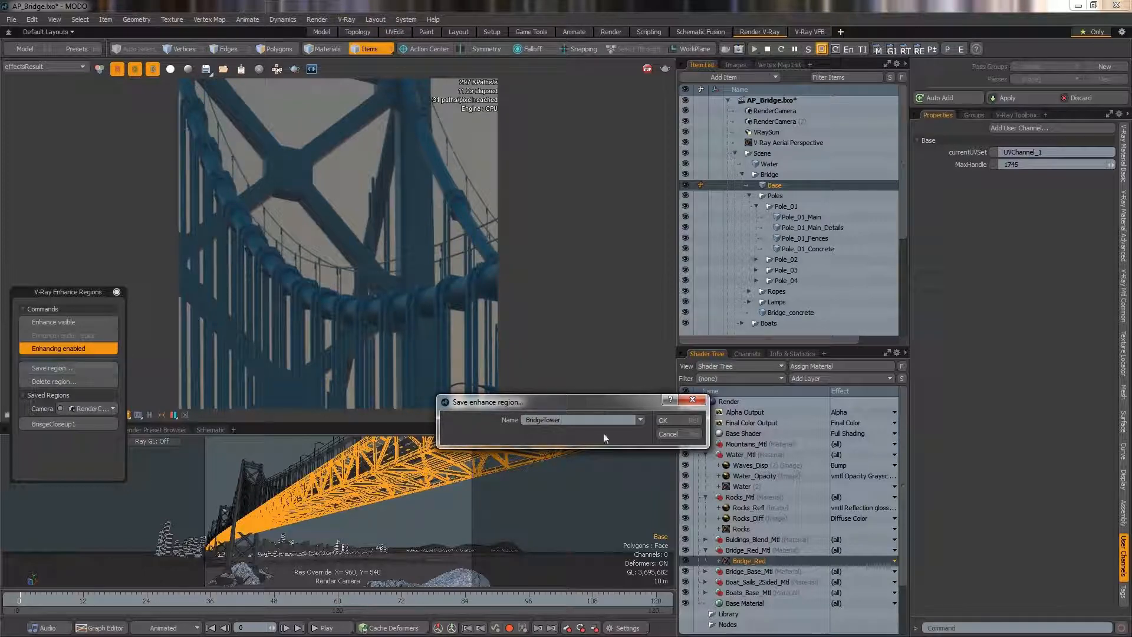
click(666, 421)
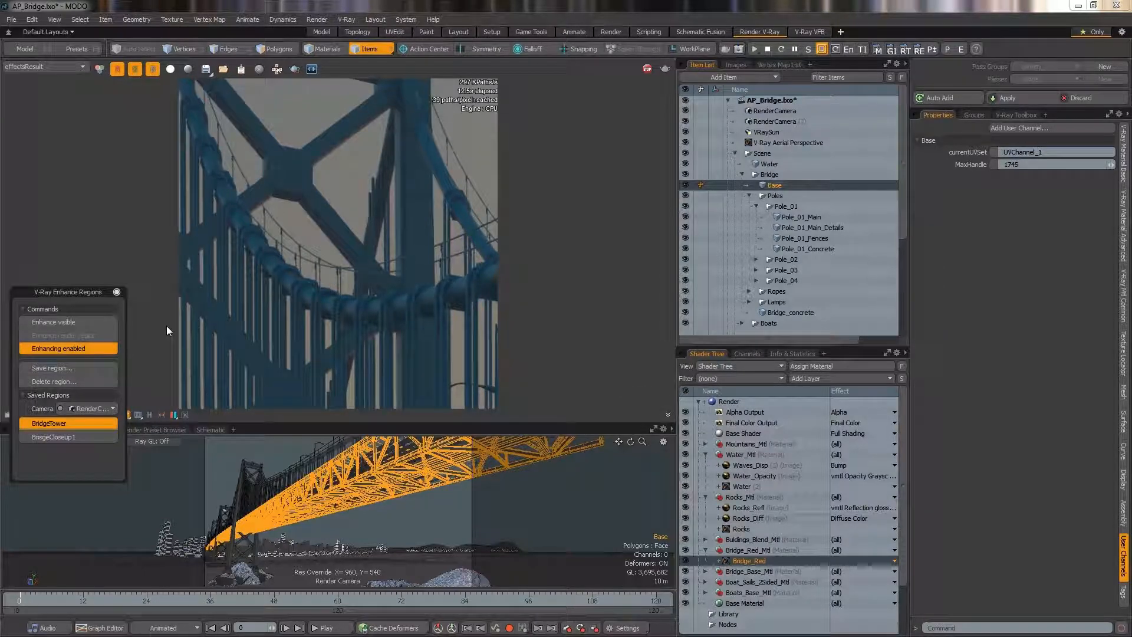
Switch to the second render camera and enhance a zoomed view of the tower railing.
click(110, 408)
click(111, 417)
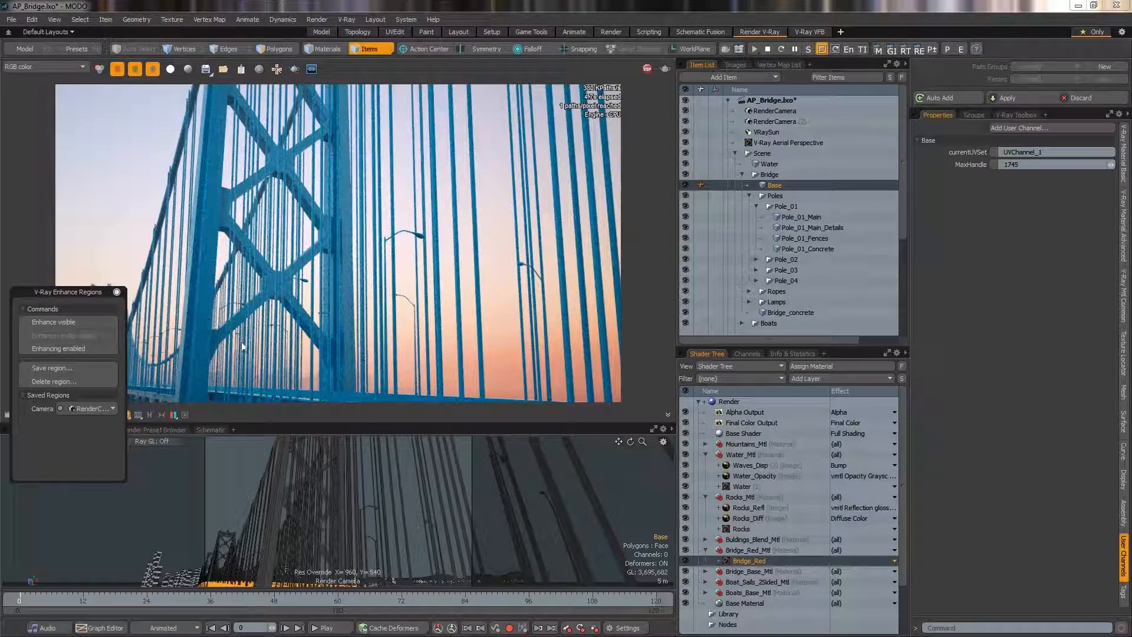
scroll(240, 352, up, 3)
middle_drag(240, 352, 417, 68)
click(71, 322)
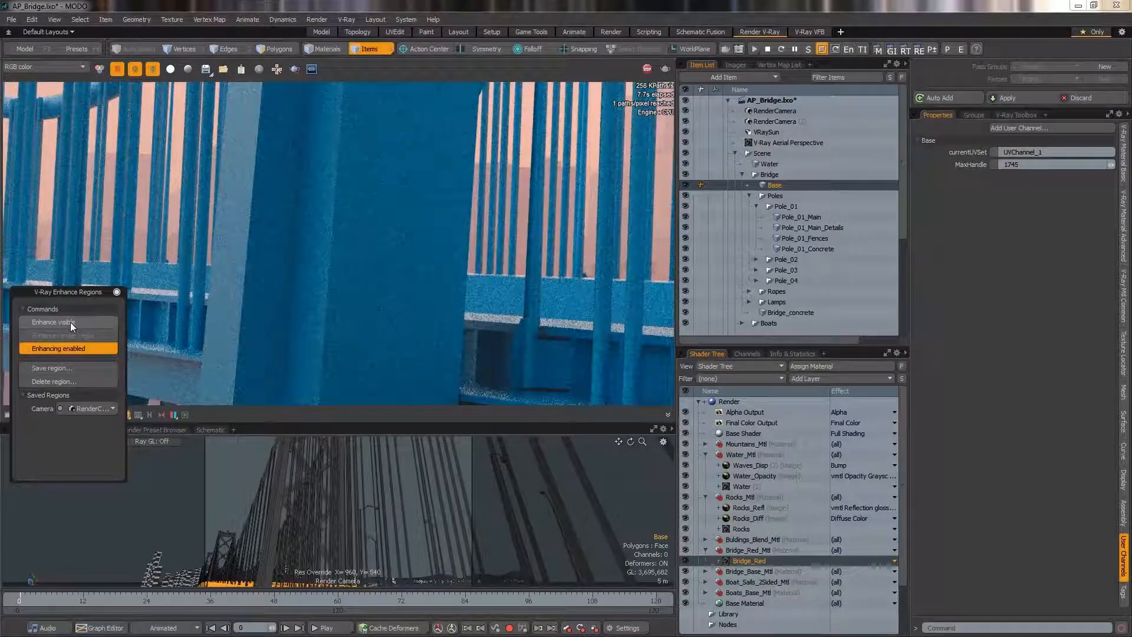
Save this enhance region as BridgeTower_CloseUp.
click(63, 371)
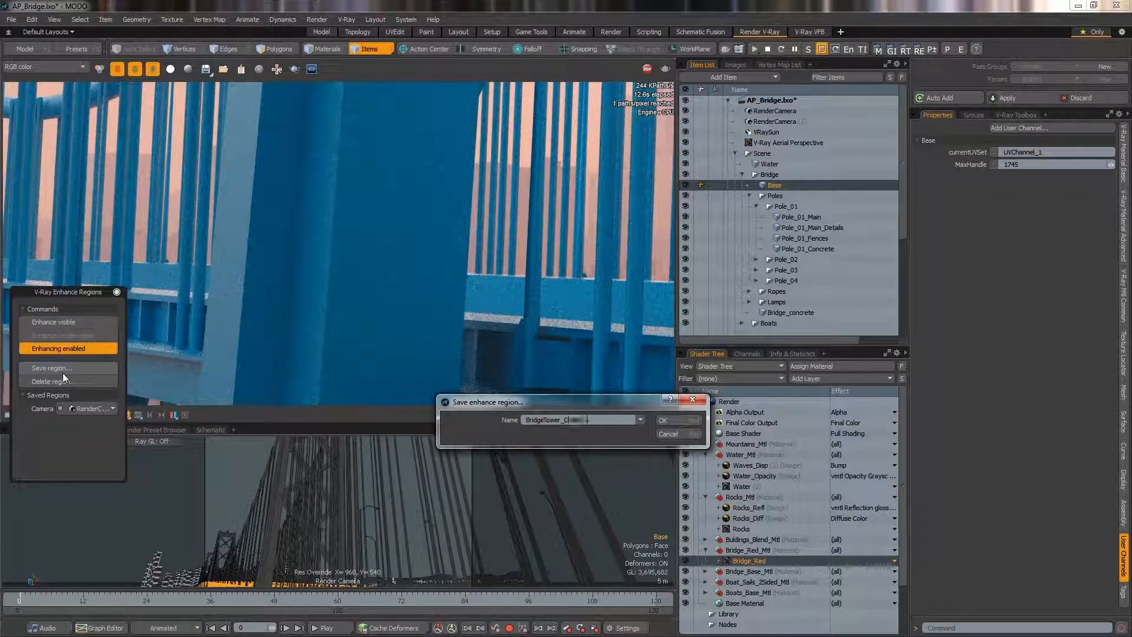
text(_CloseUp)
key(Return)
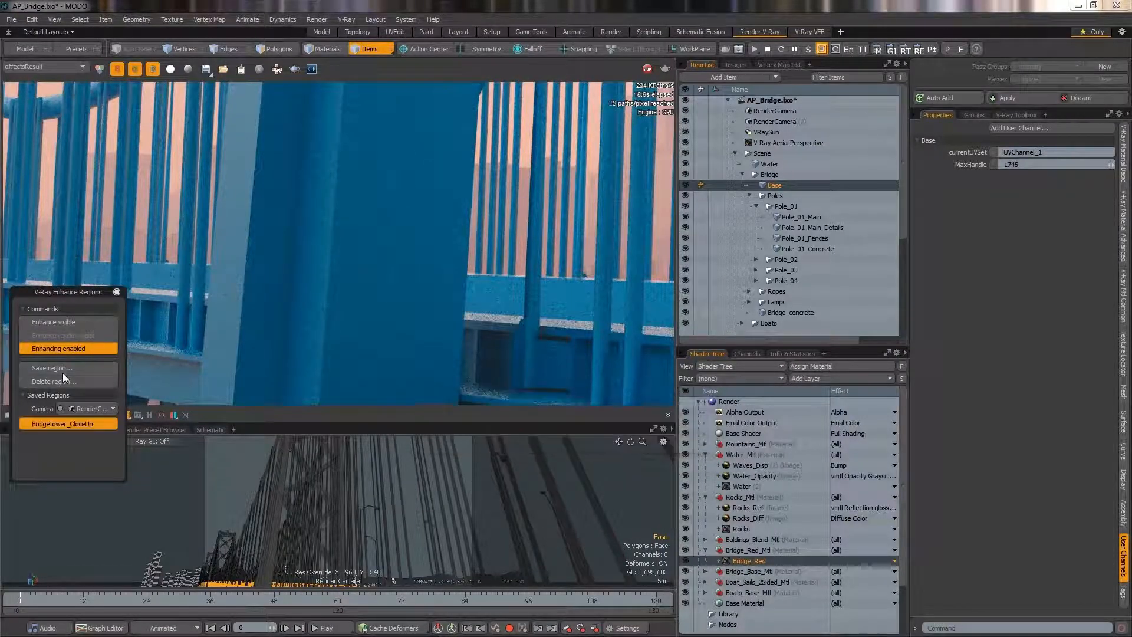
Switch back to the first render camera and load the BridgeTower and BrigeCloseup1 regions in turn.
click(92, 407)
click(94, 400)
click(87, 425)
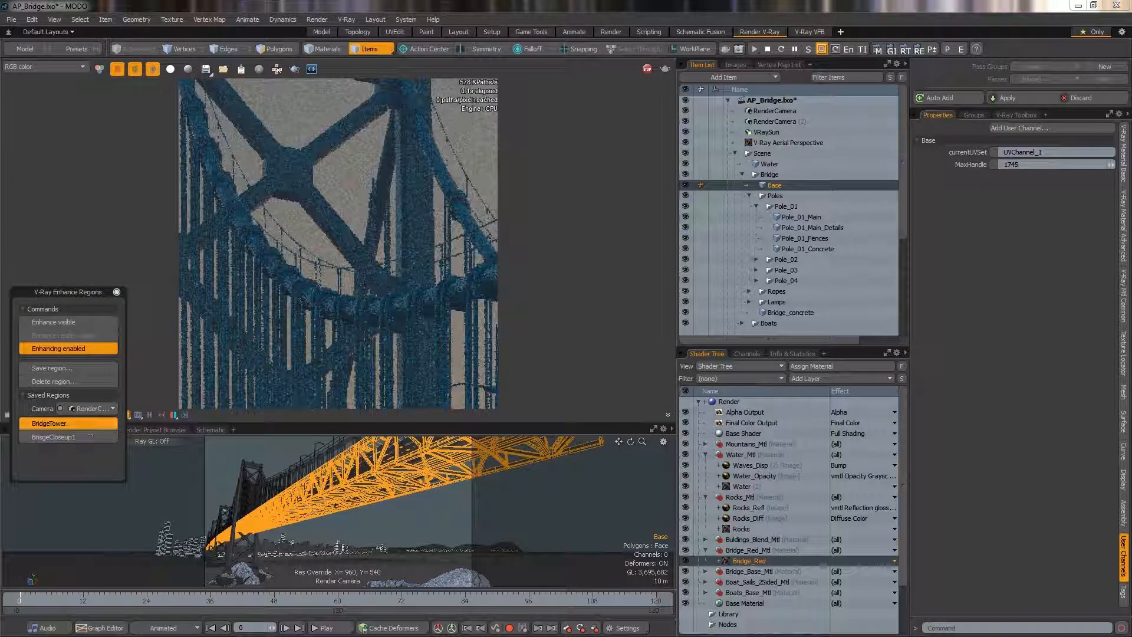
click(68, 437)
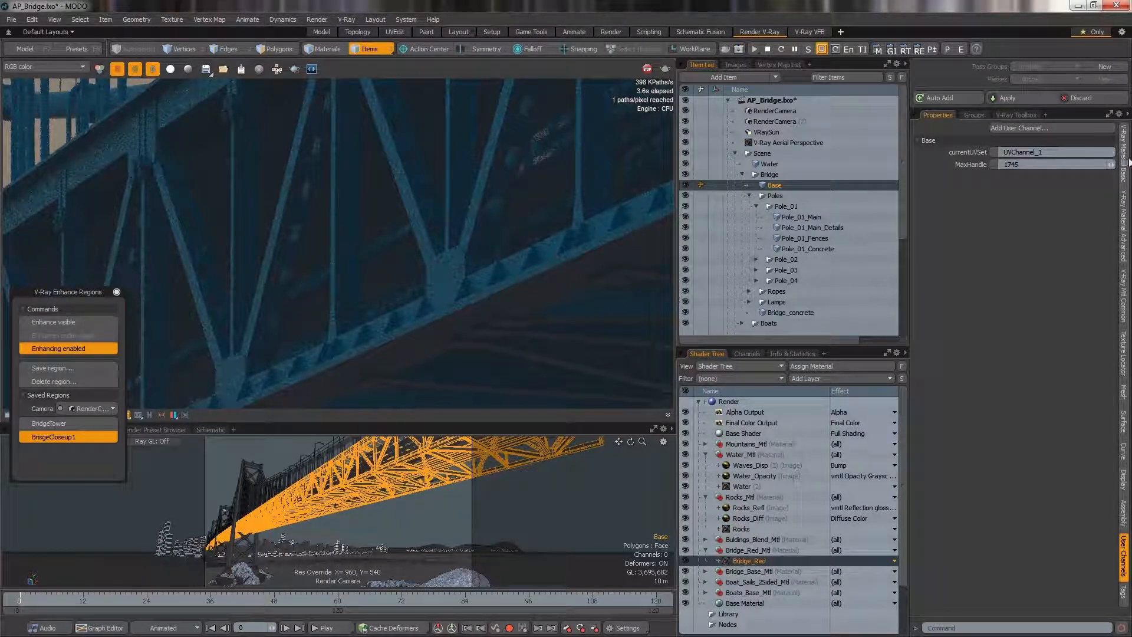
Change the bridge material's diffuse color to green (0.0, 0.62, 0.2).
click(1125, 160)
click(1039, 194)
click(650, 262)
mouse_move(751, 220)
mouse_down()
mouse_move(661, 214)
mouse_move(681, 215)
mouse_up()
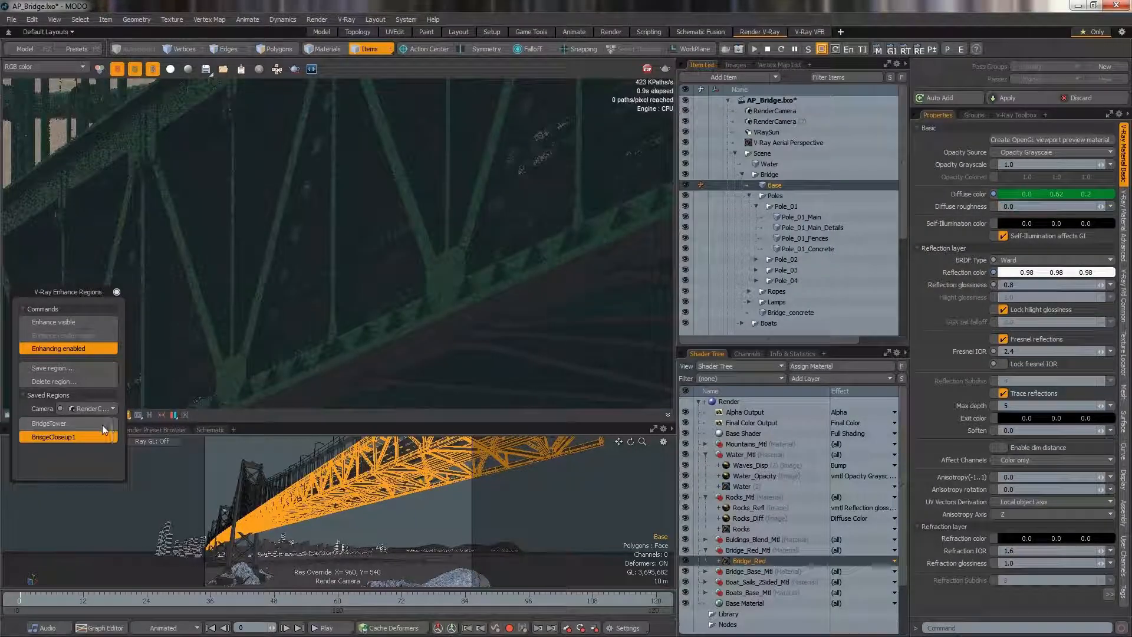
Load the BridgeTower region, then switch the Enhance Regions camera to the second render camera.
click(79, 423)
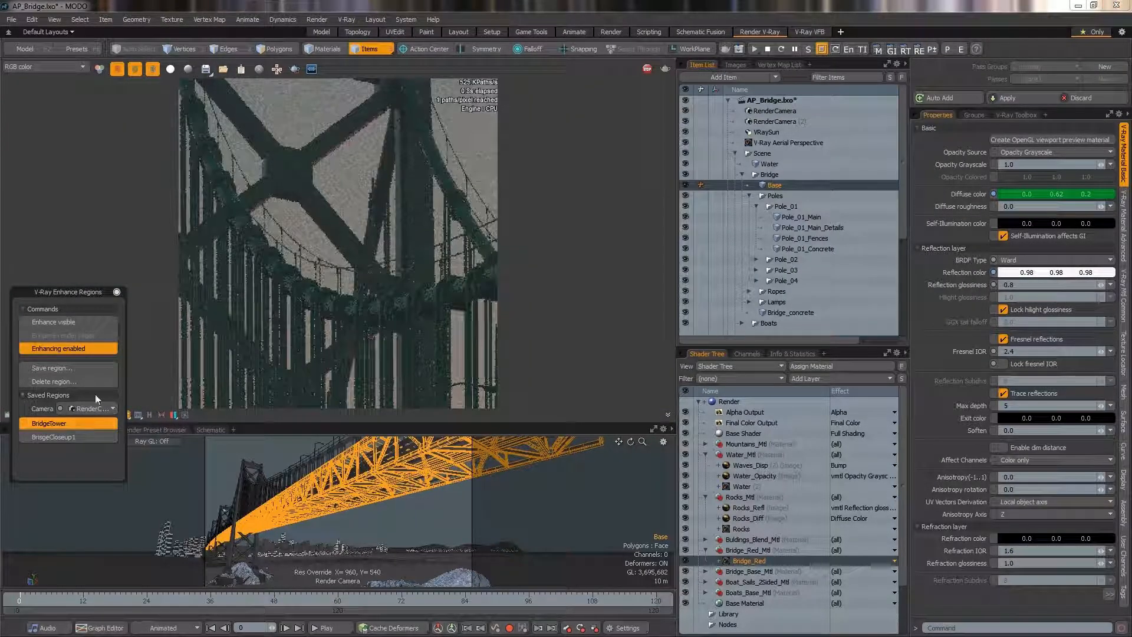
click(95, 409)
click(97, 420)
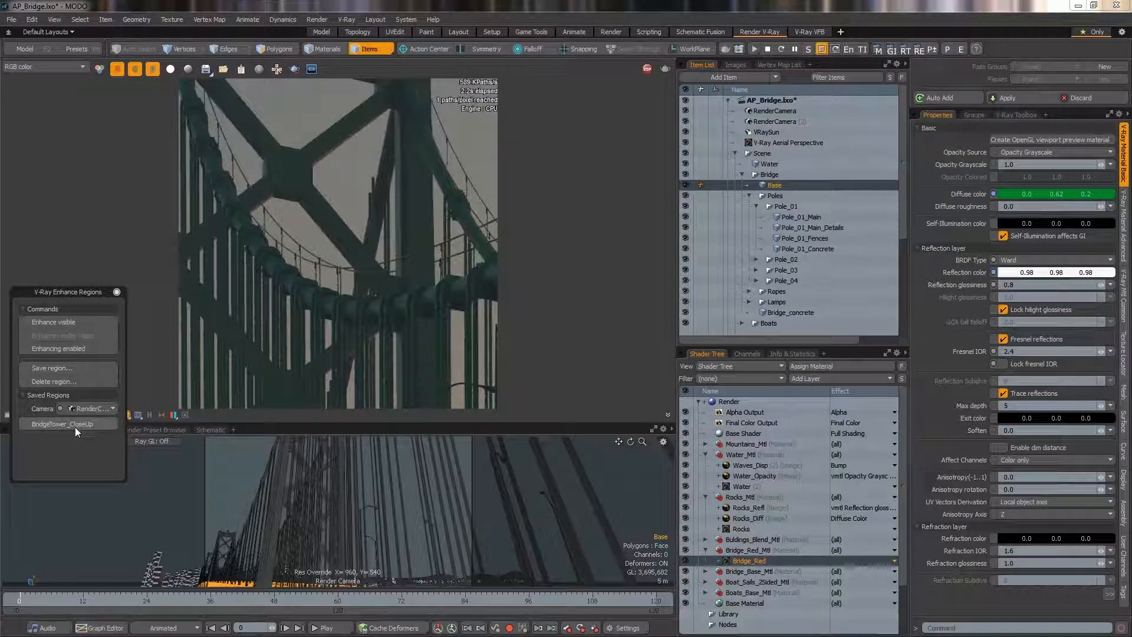
Delete the saved BridgeTower_CloseUp enhance region for this camera and disable enhancing.
click(72, 426)
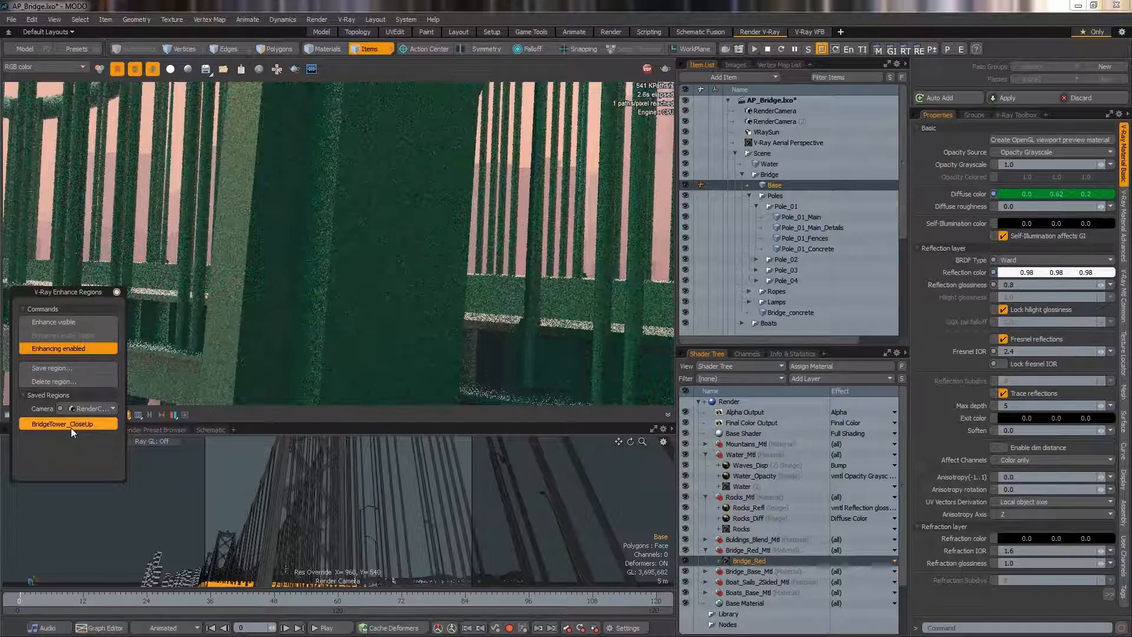
click(65, 382)
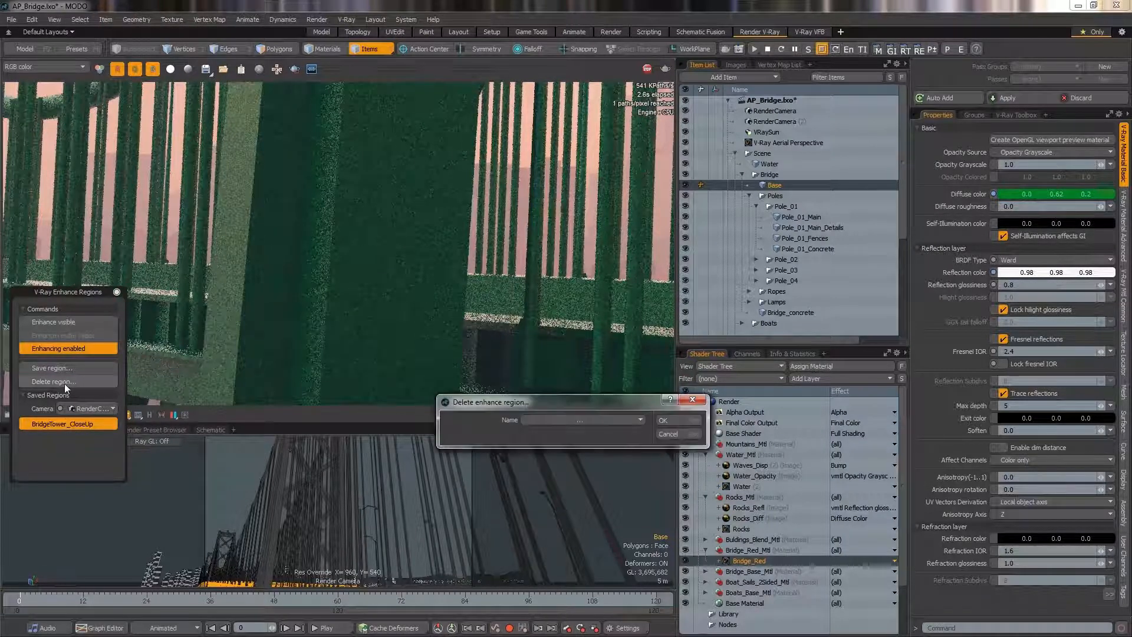
click(643, 419)
click(644, 432)
click(663, 421)
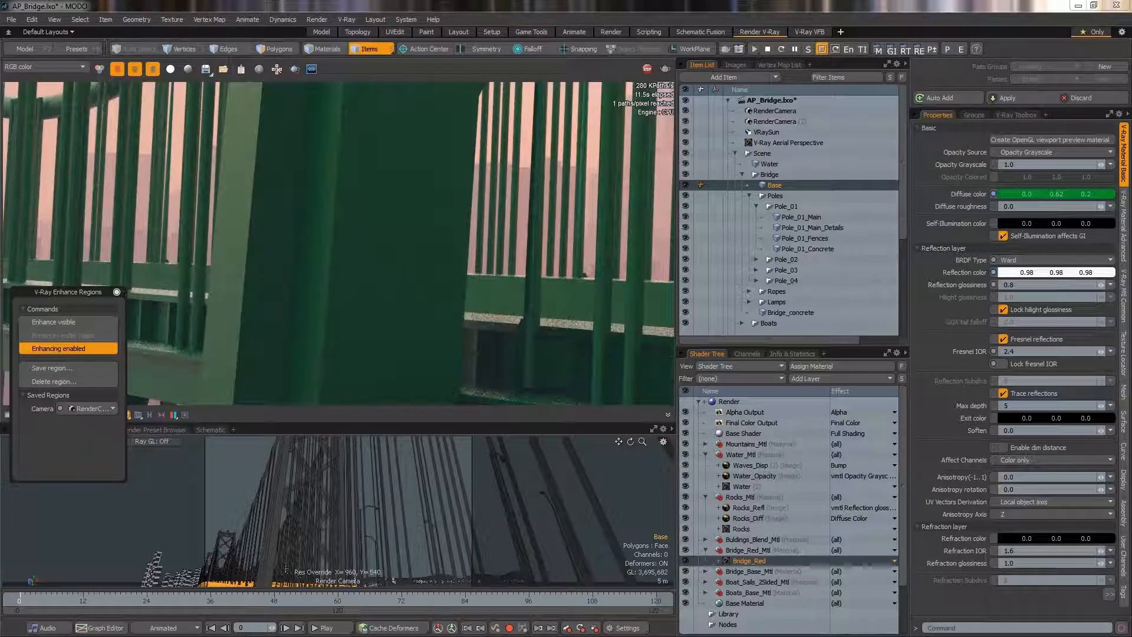
click(70, 349)
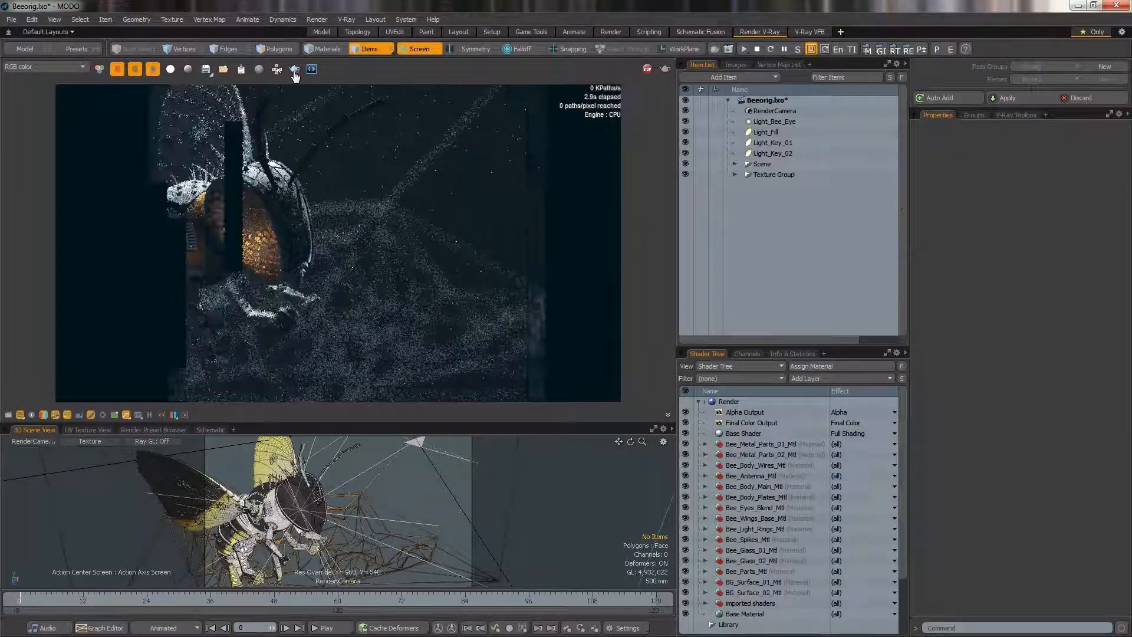
In the bee scene, enable region rendering and enhance the render region around the bee's eye.
click(295, 69)
right_click(410, 174)
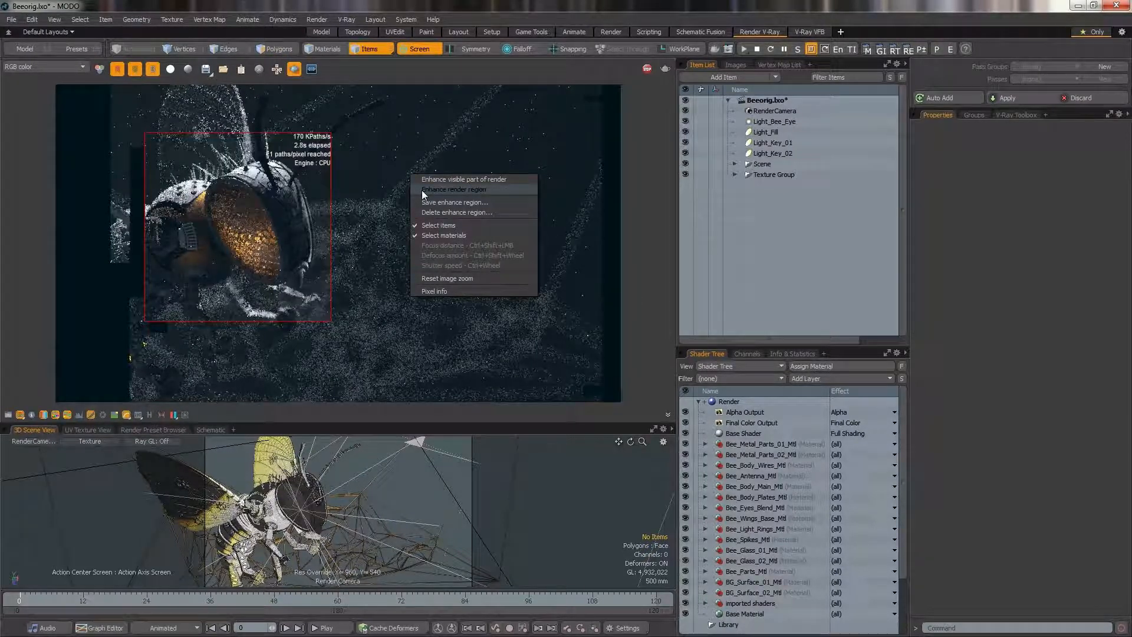
click(422, 190)
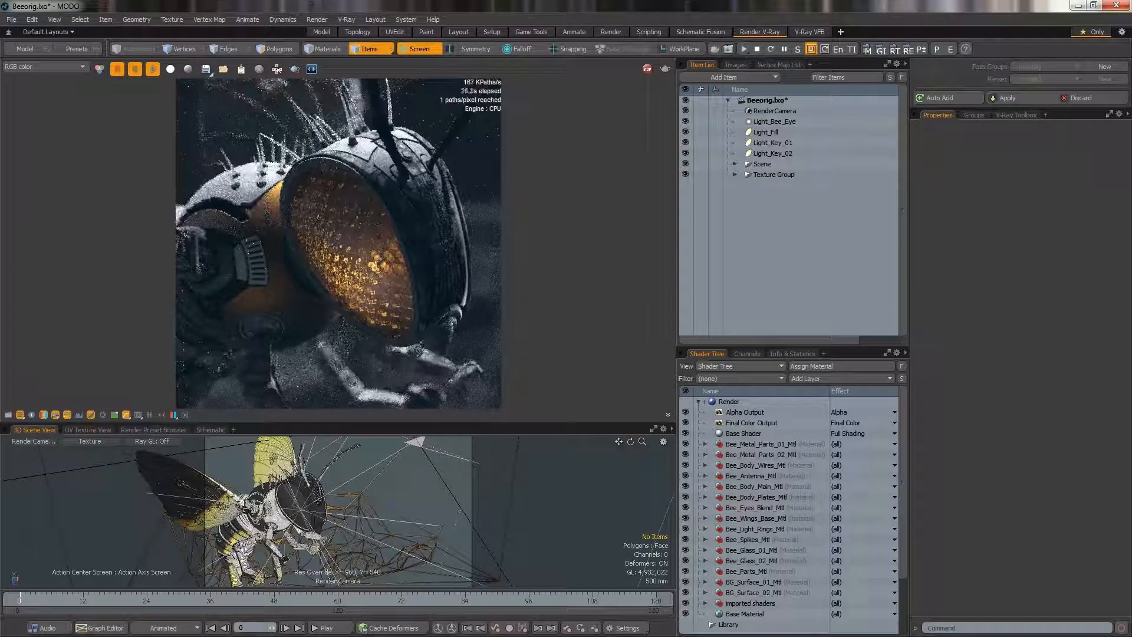
Pick the bee body in the render and set its base material's reflection color to yellow (0.93, 0.88, 0.32).
click(285, 294)
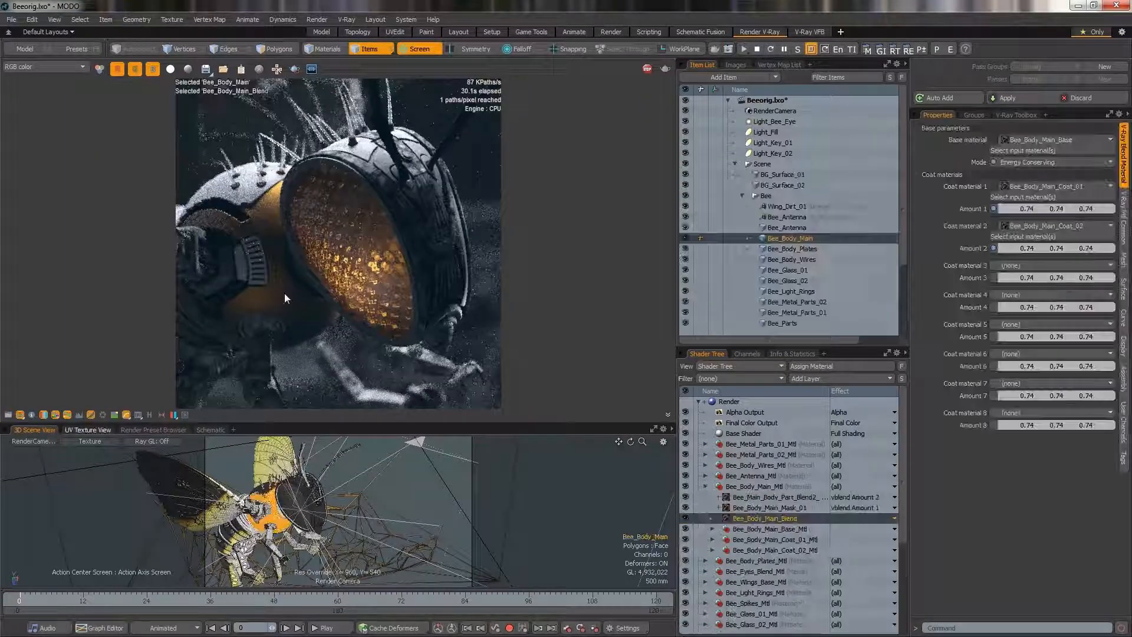
click(712, 529)
click(764, 540)
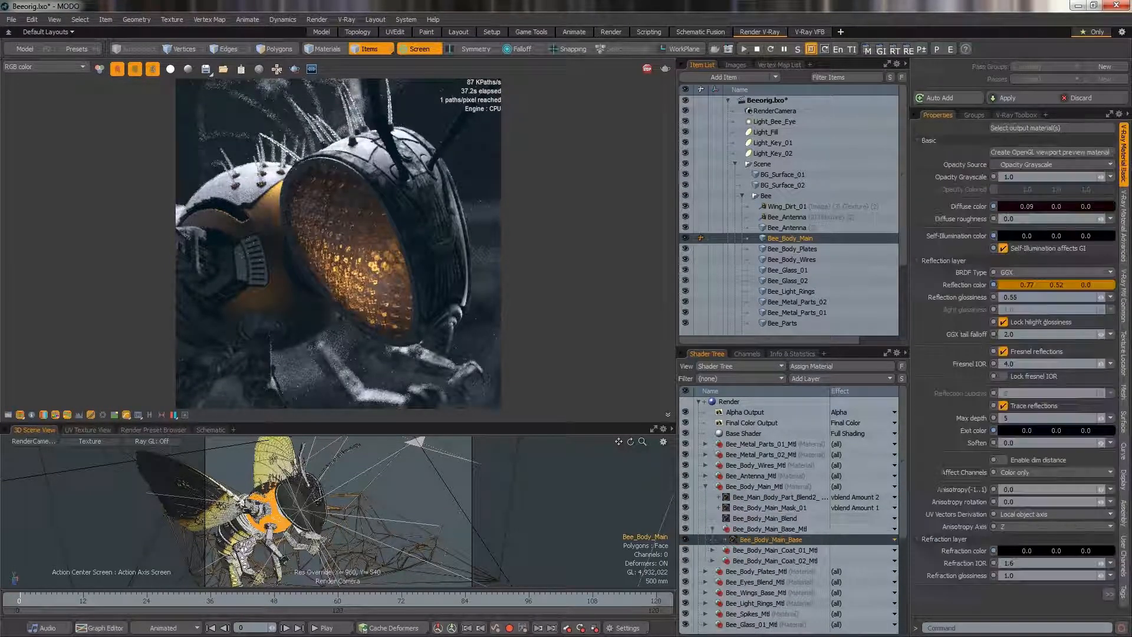
double_click(1038, 285)
drag(735, 225, 753, 276)
click(766, 311)
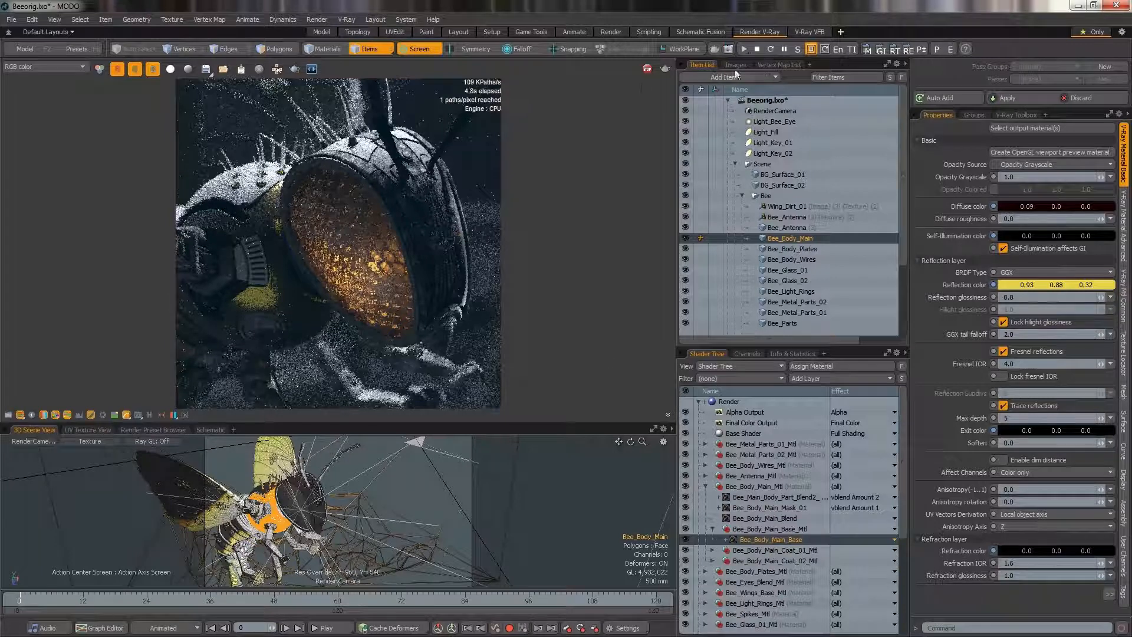
Pick the bee's body plates in the render and open V-Ray Texture Isolate with its mode set to Texture.
click(245, 197)
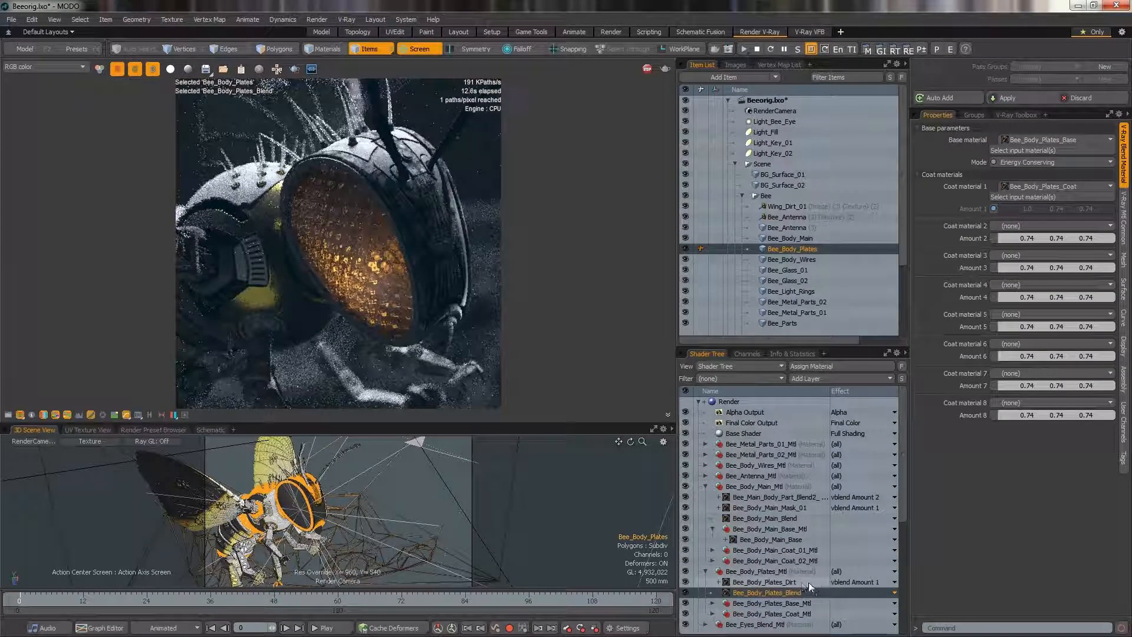
click(851, 49)
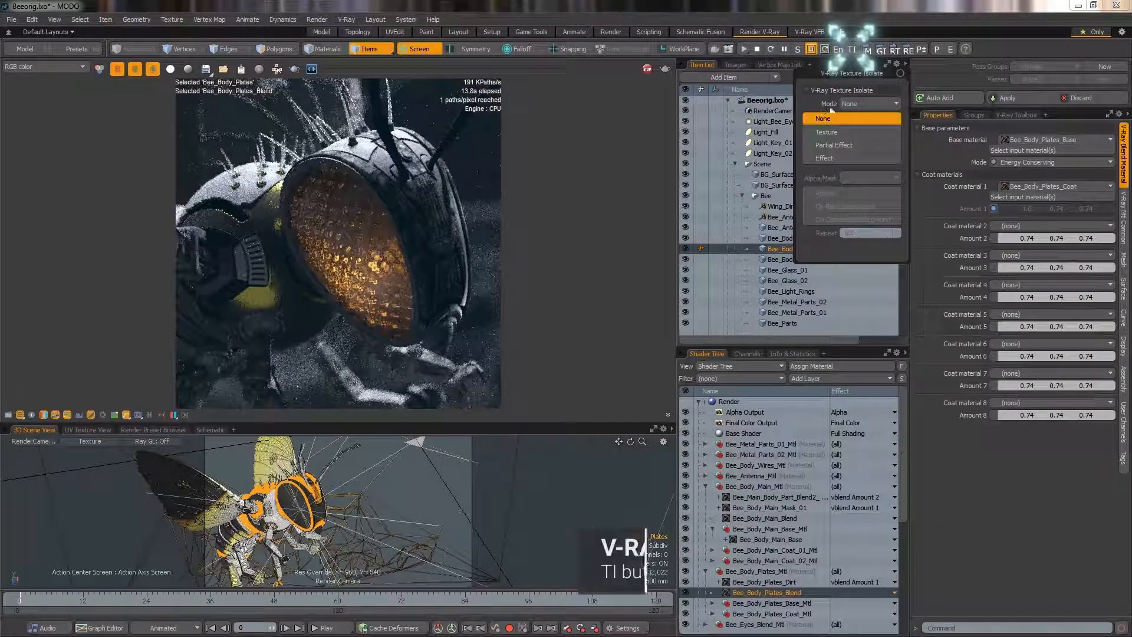
drag(838, 69, 68, 193)
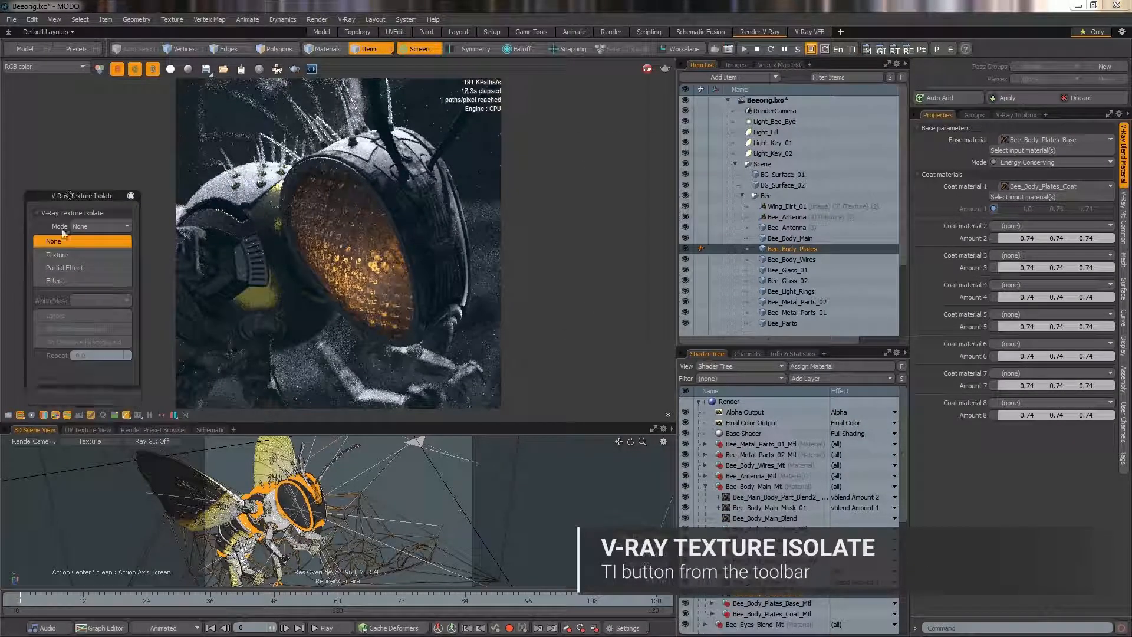
click(71, 256)
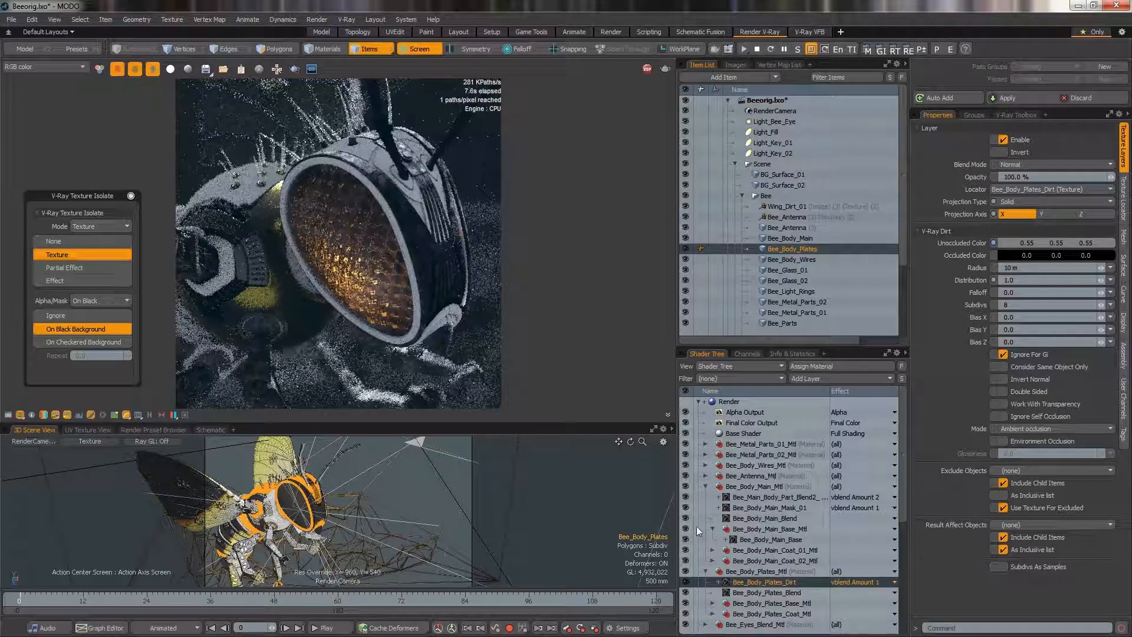
Pick the bee's eye glass and isolate its Honeycomb reflection-gloss texture, then its Honeycomb bump texture.
click(371, 279)
scroll(770, 497, down, 5)
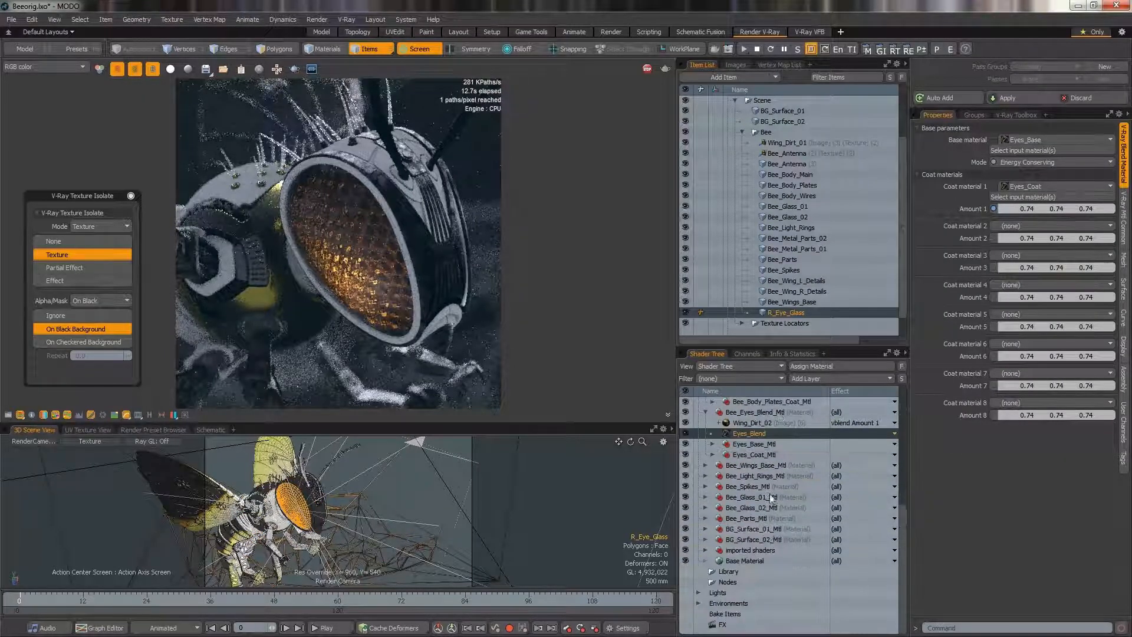
click(712, 444)
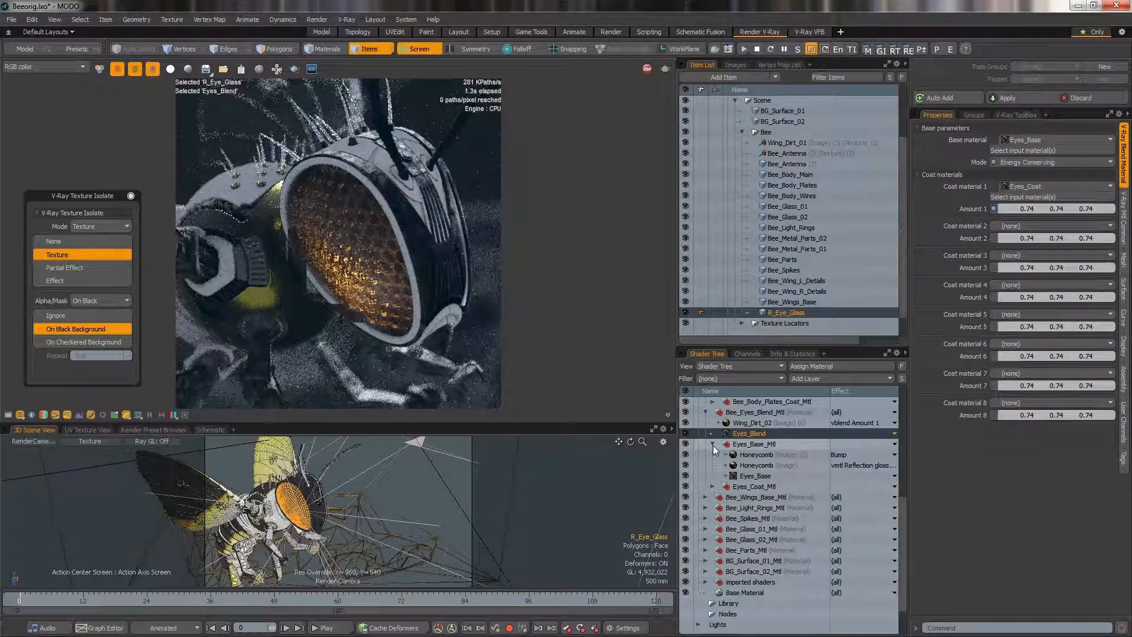
click(751, 466)
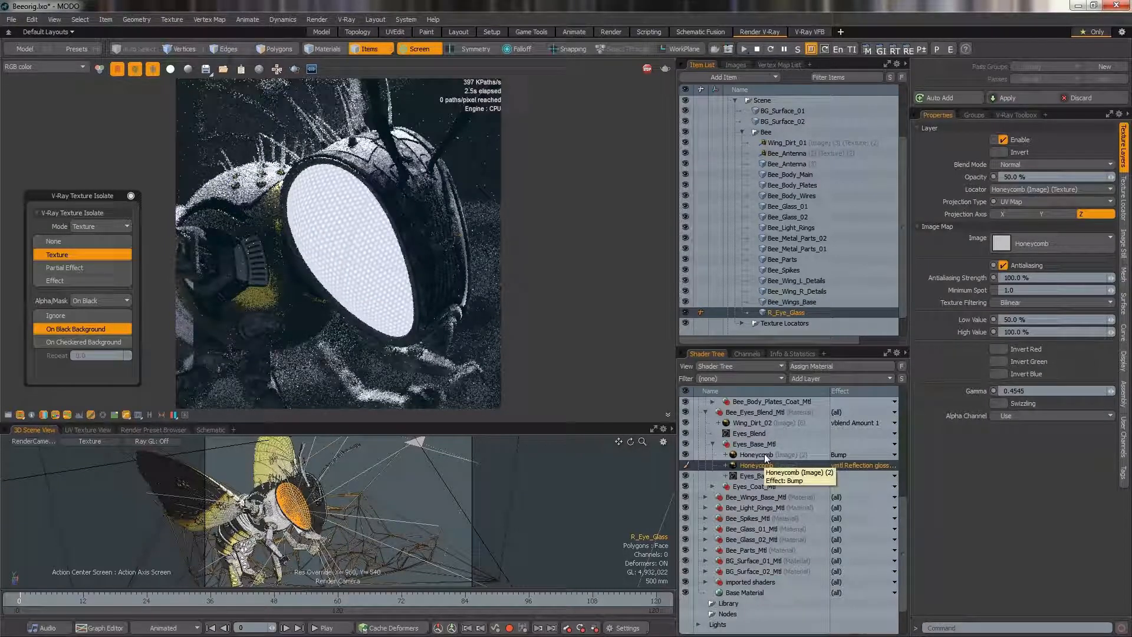
click(764, 454)
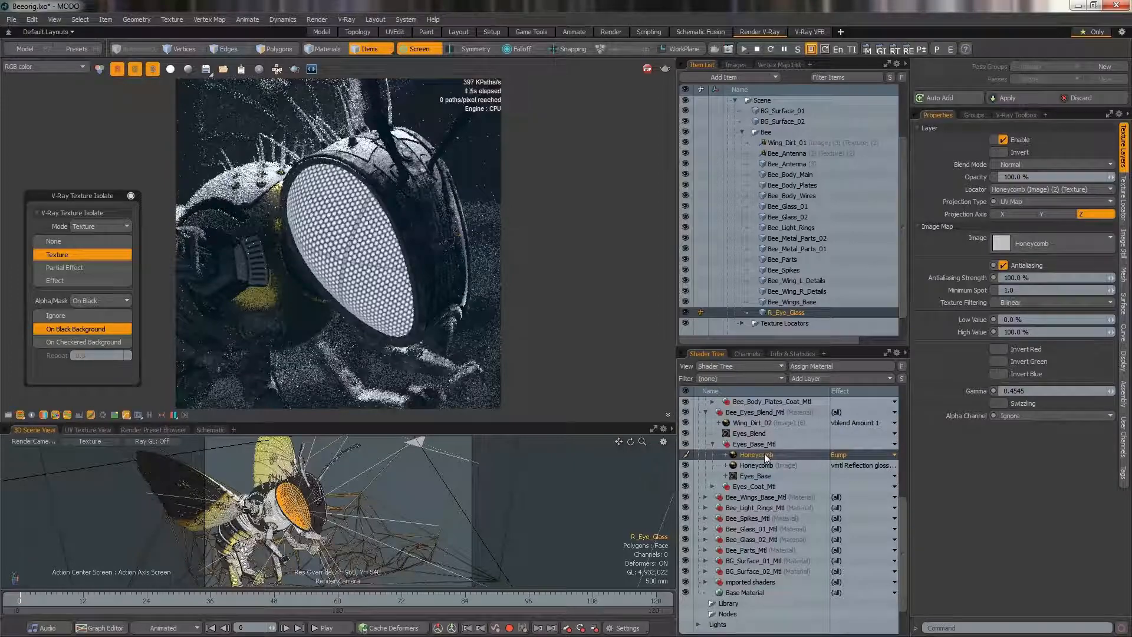